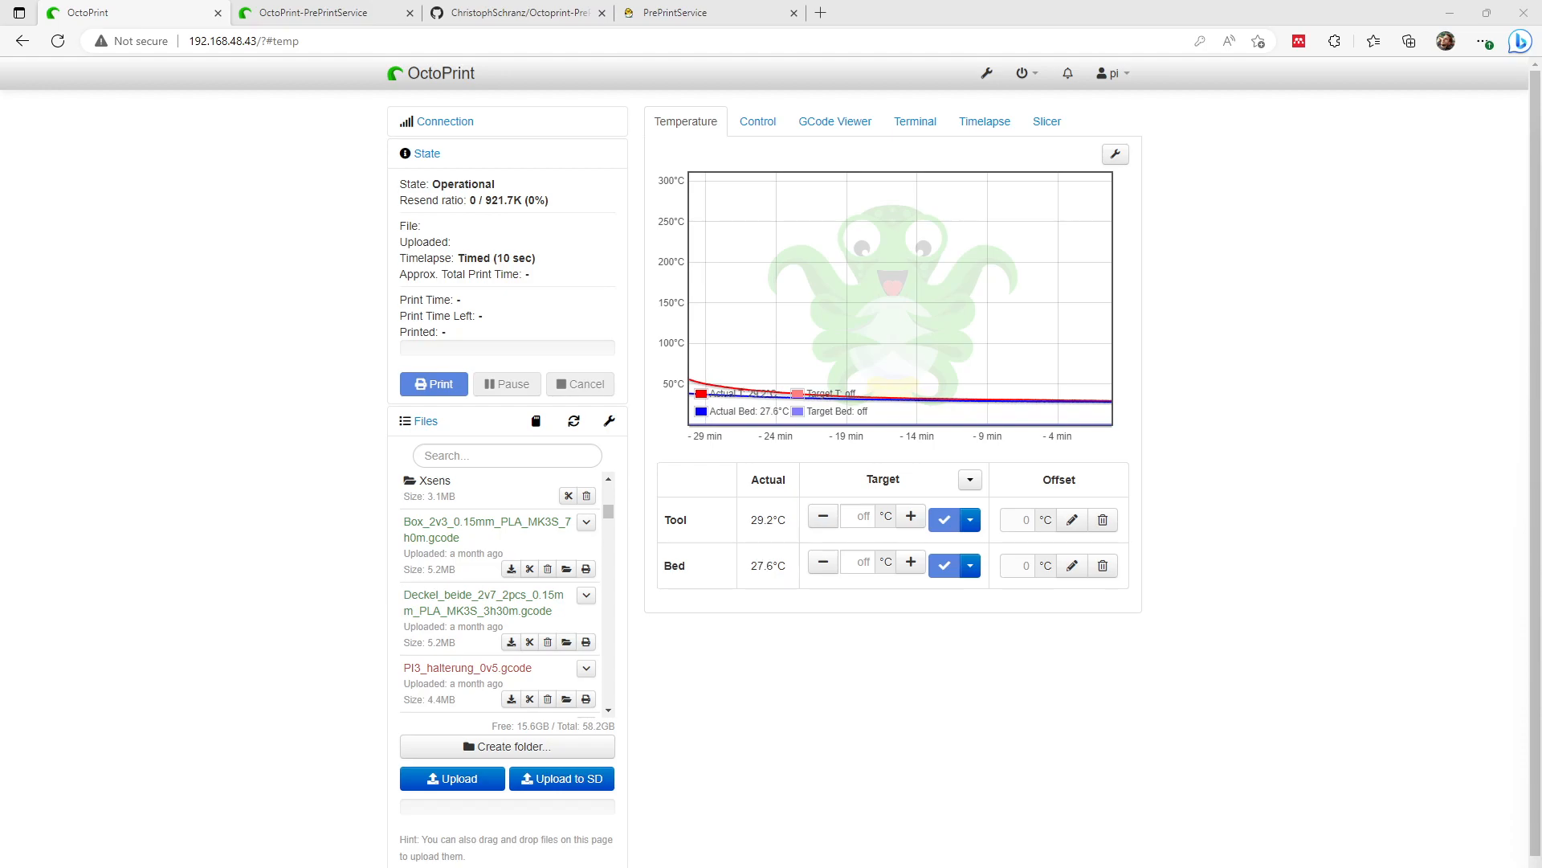
- Upload Model5.stl from the Downloads folder to the OctoPrint file list
left_click(464, 788)
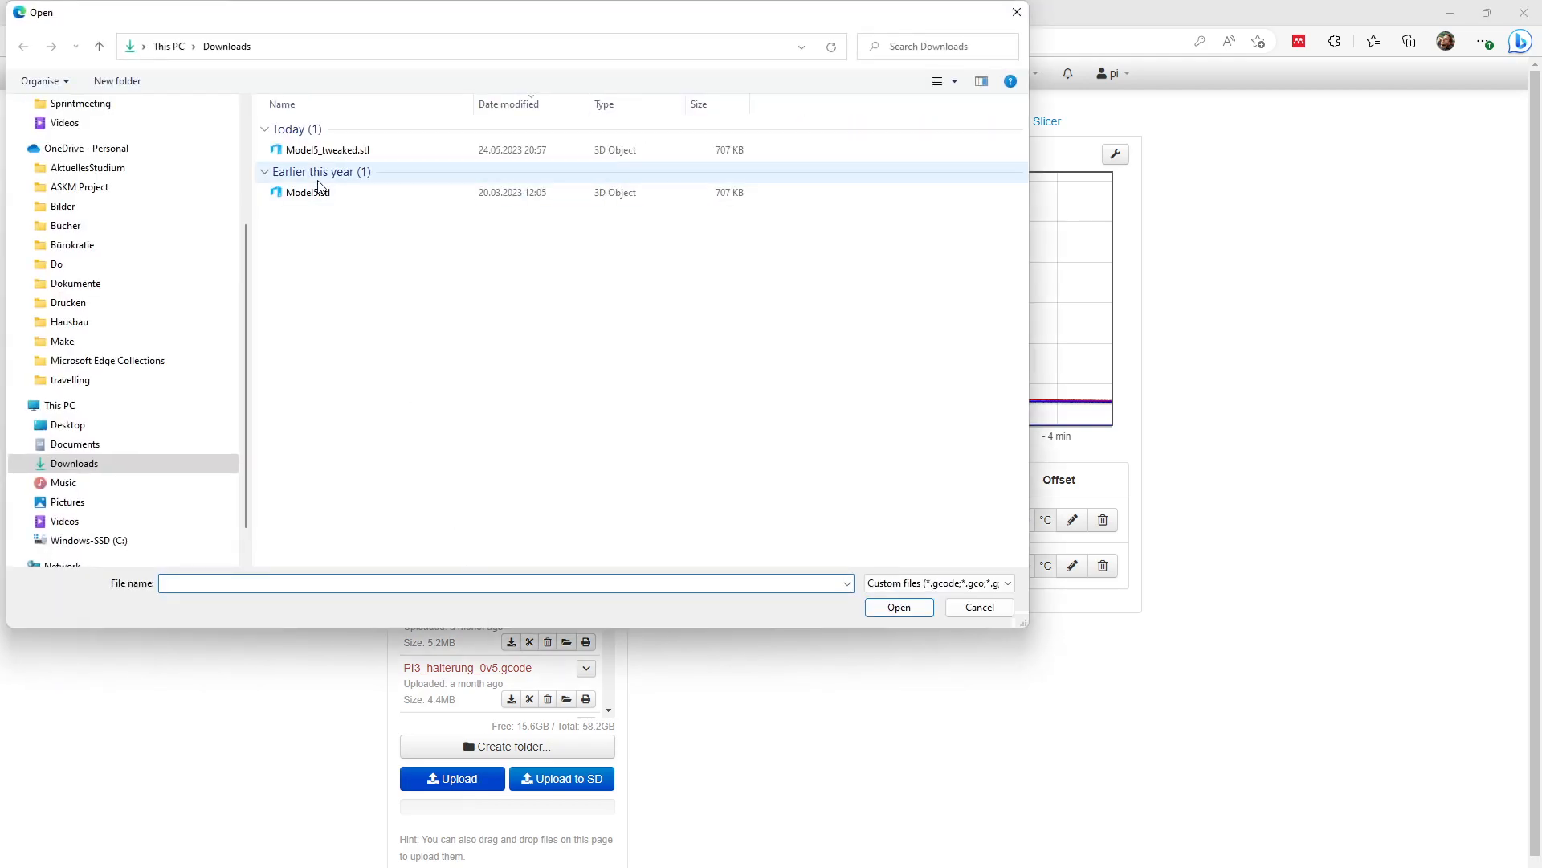
left_click(319, 196)
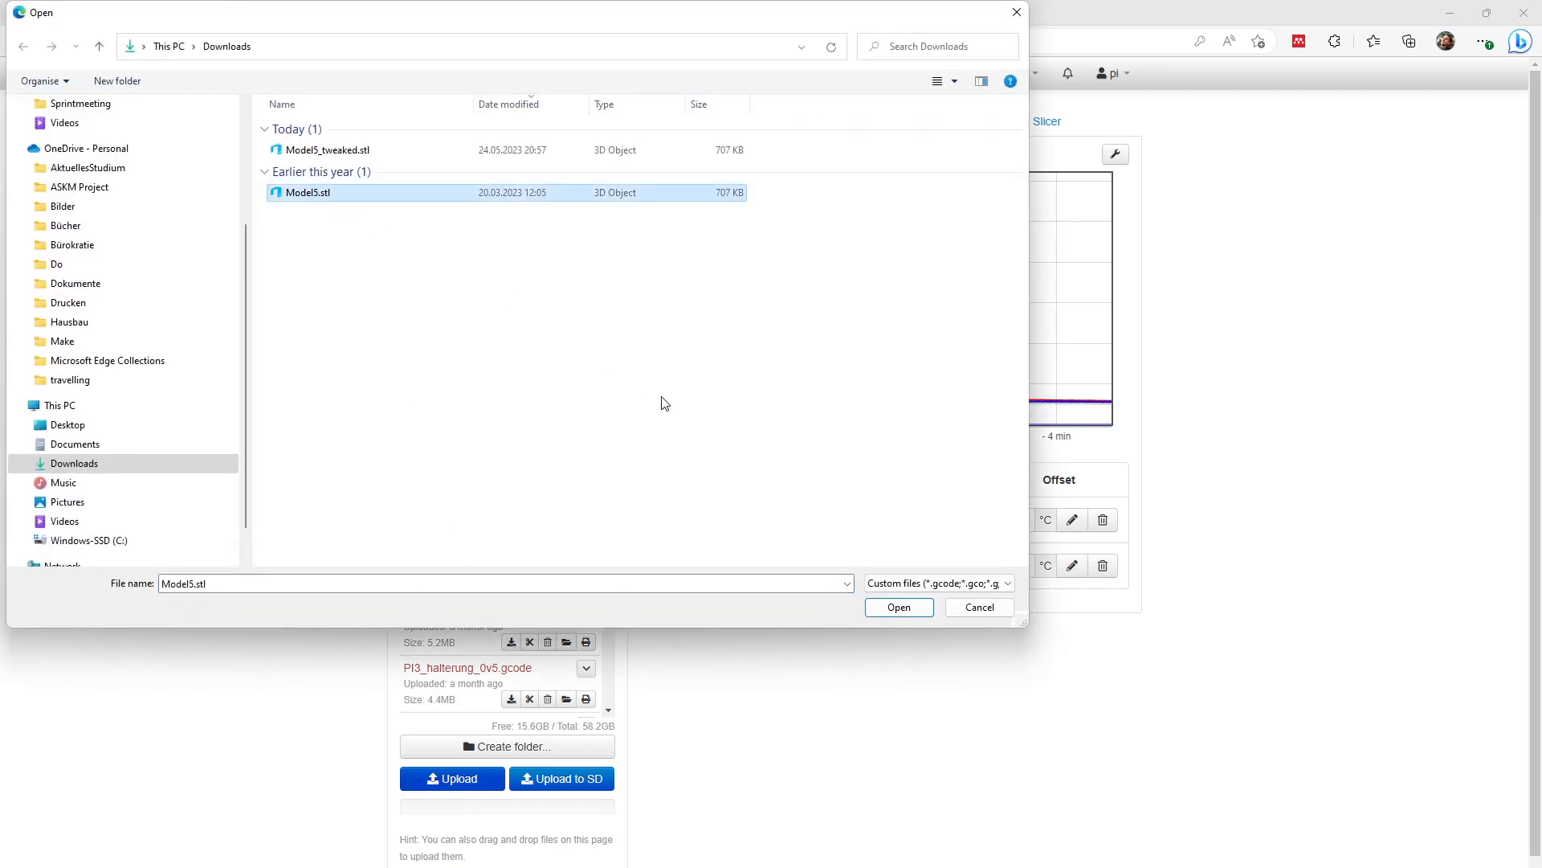
left_click(900, 607)
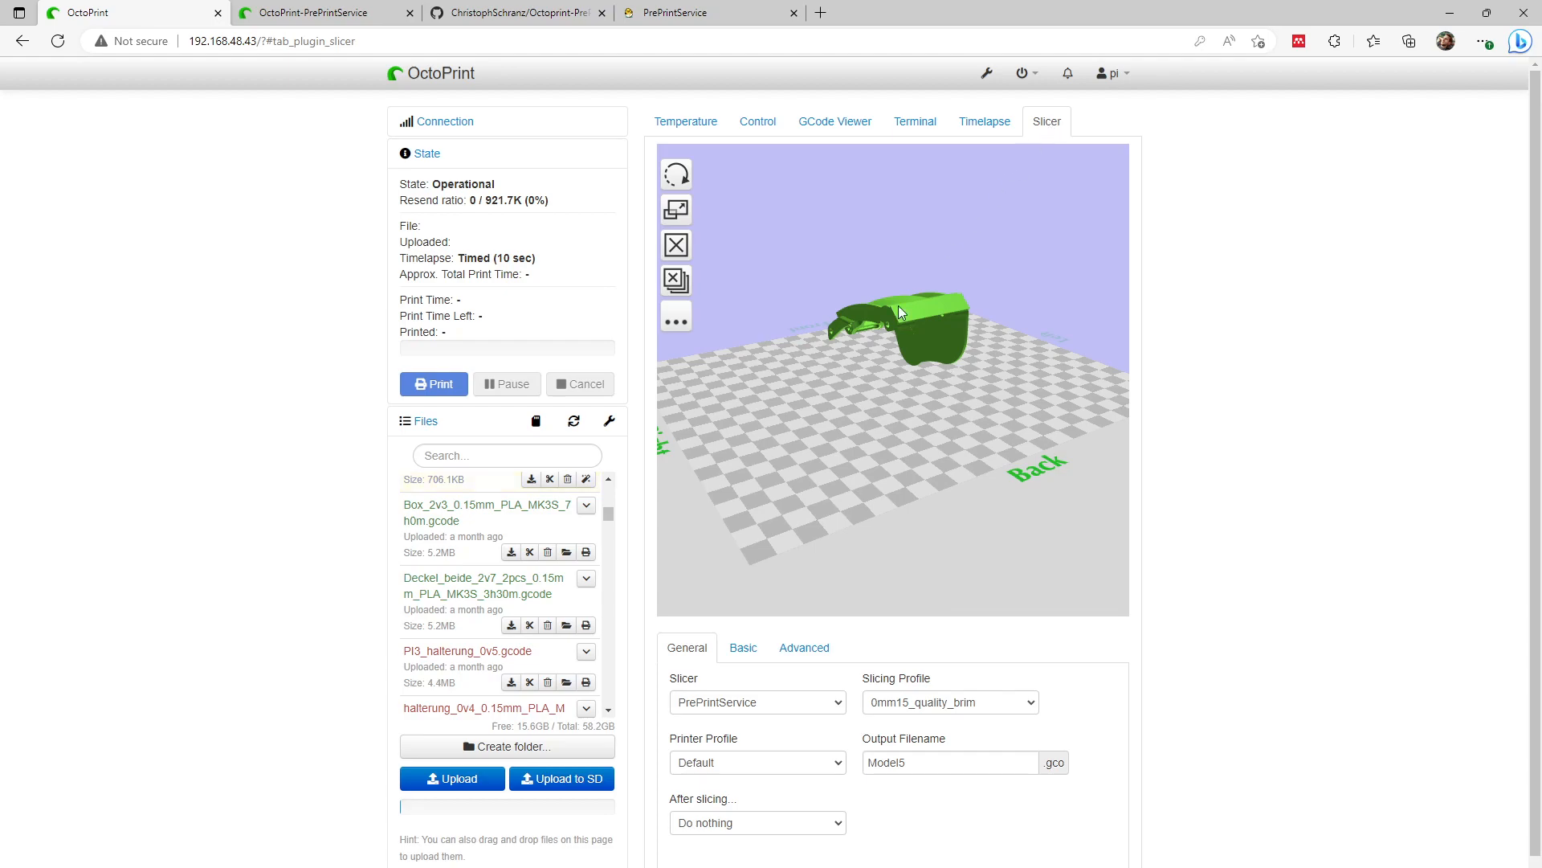
- Slice Model5 with PrePrintService and the 0mm15_quality_brim profile, and load Model5_tweaked.stl into the slicer preview for comparison
mouse_move(867, 427)
left_mouse_down()
mouse_move(903, 419)
mouse_move(868, 431)
mouse_move(882, 432)
left_mouse_up()
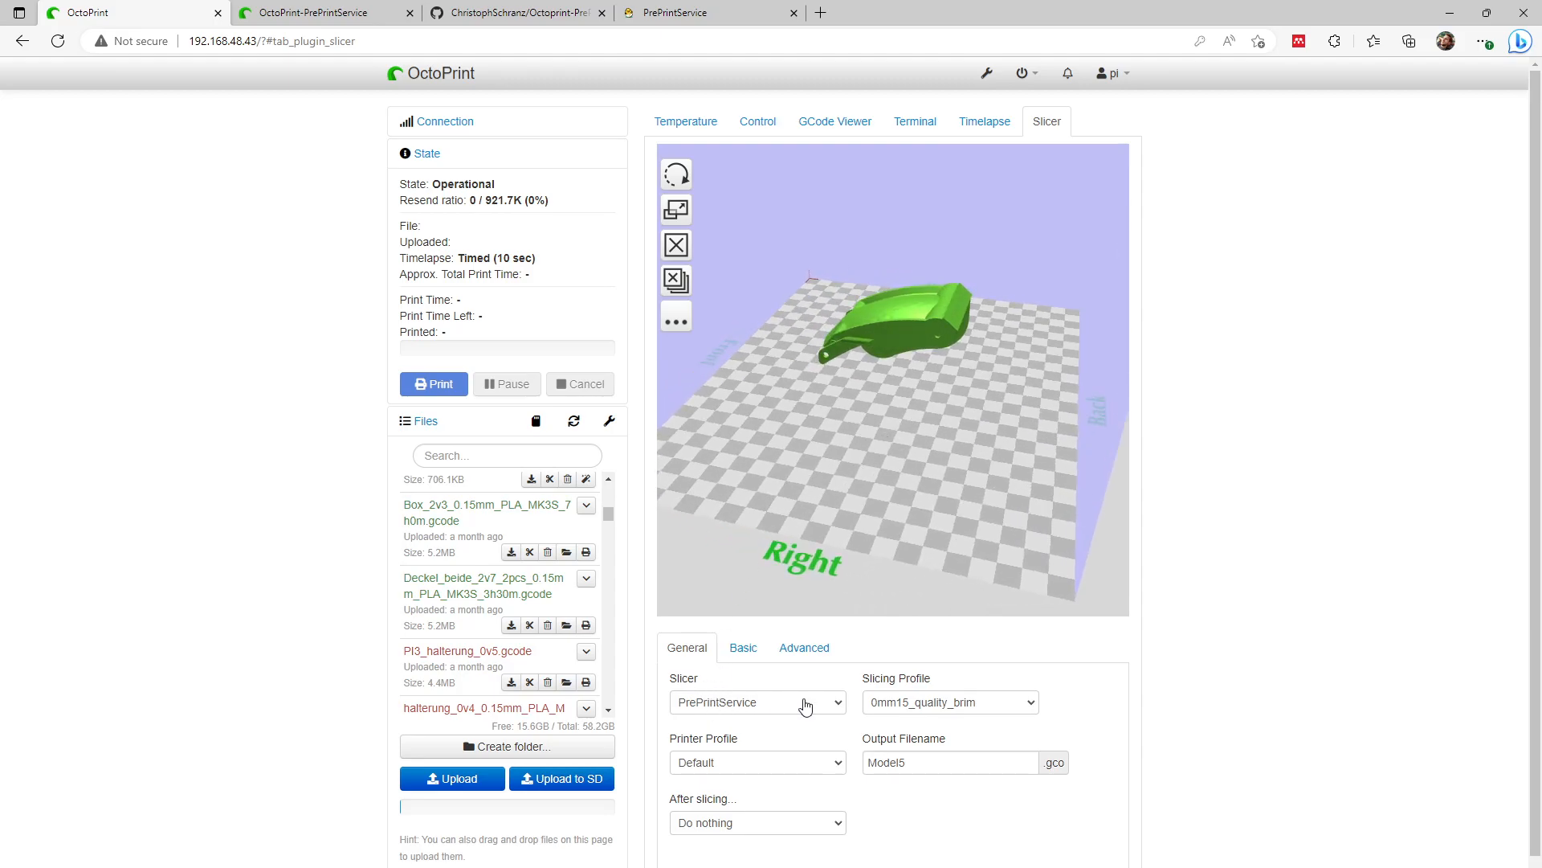
left_click(903, 703)
left_click(902, 702)
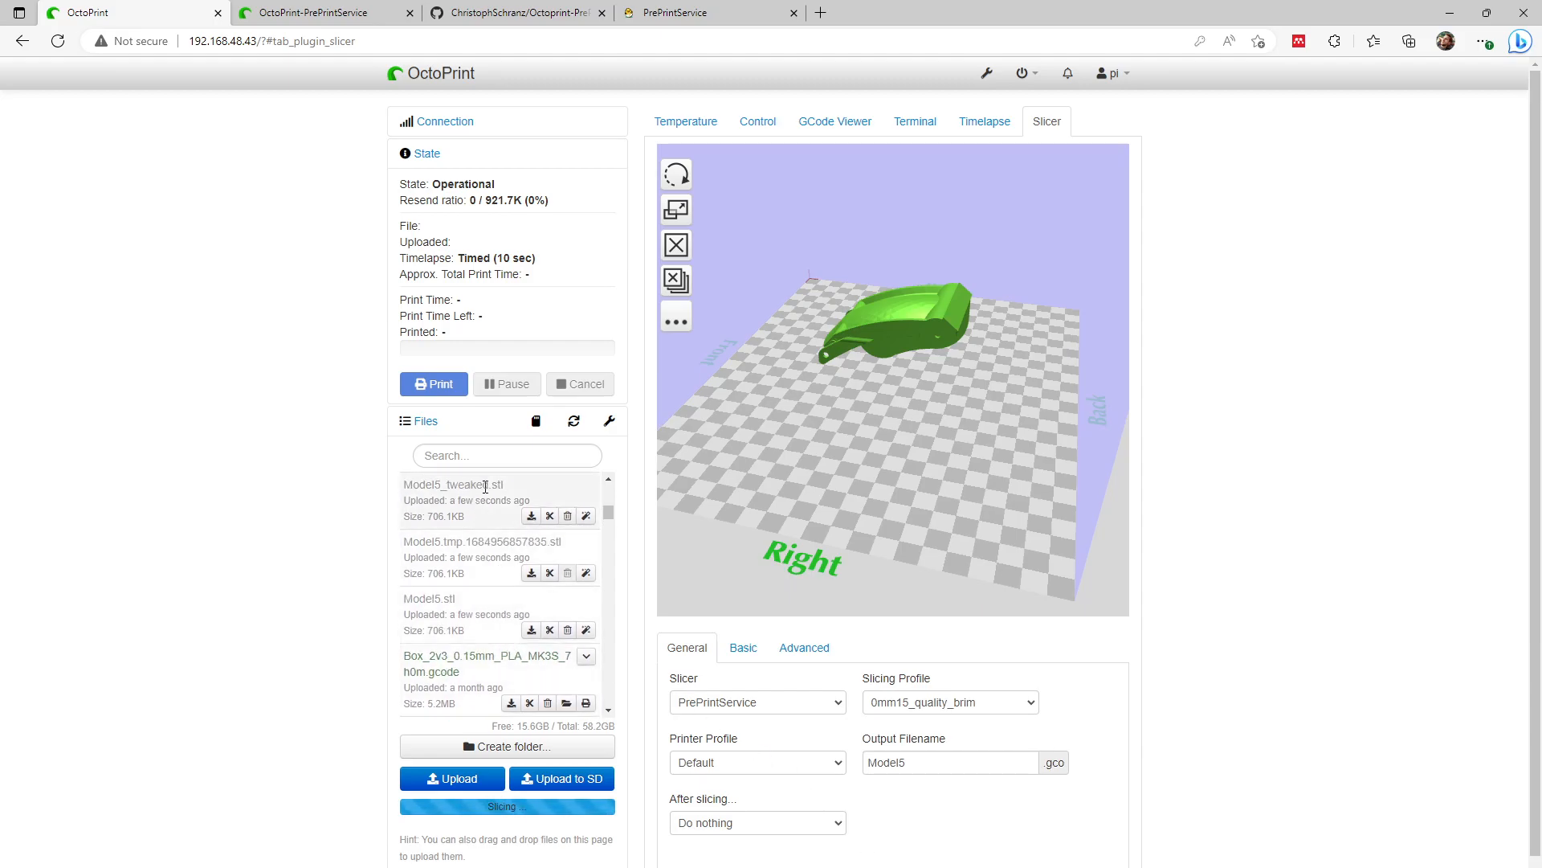
left_click(587, 516)
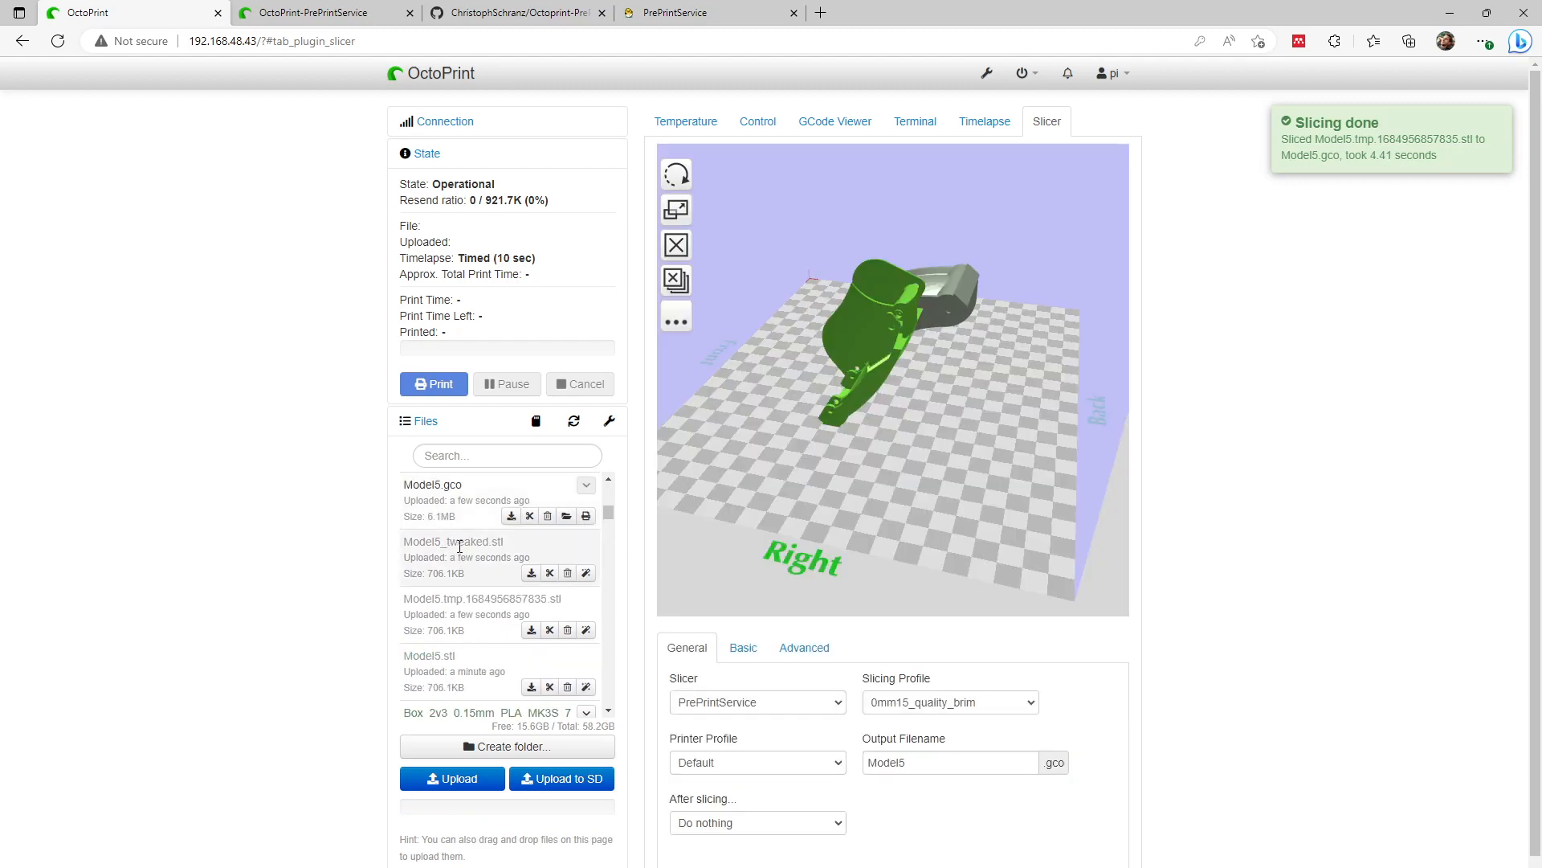
left_click_drag(842, 512, 812, 530)
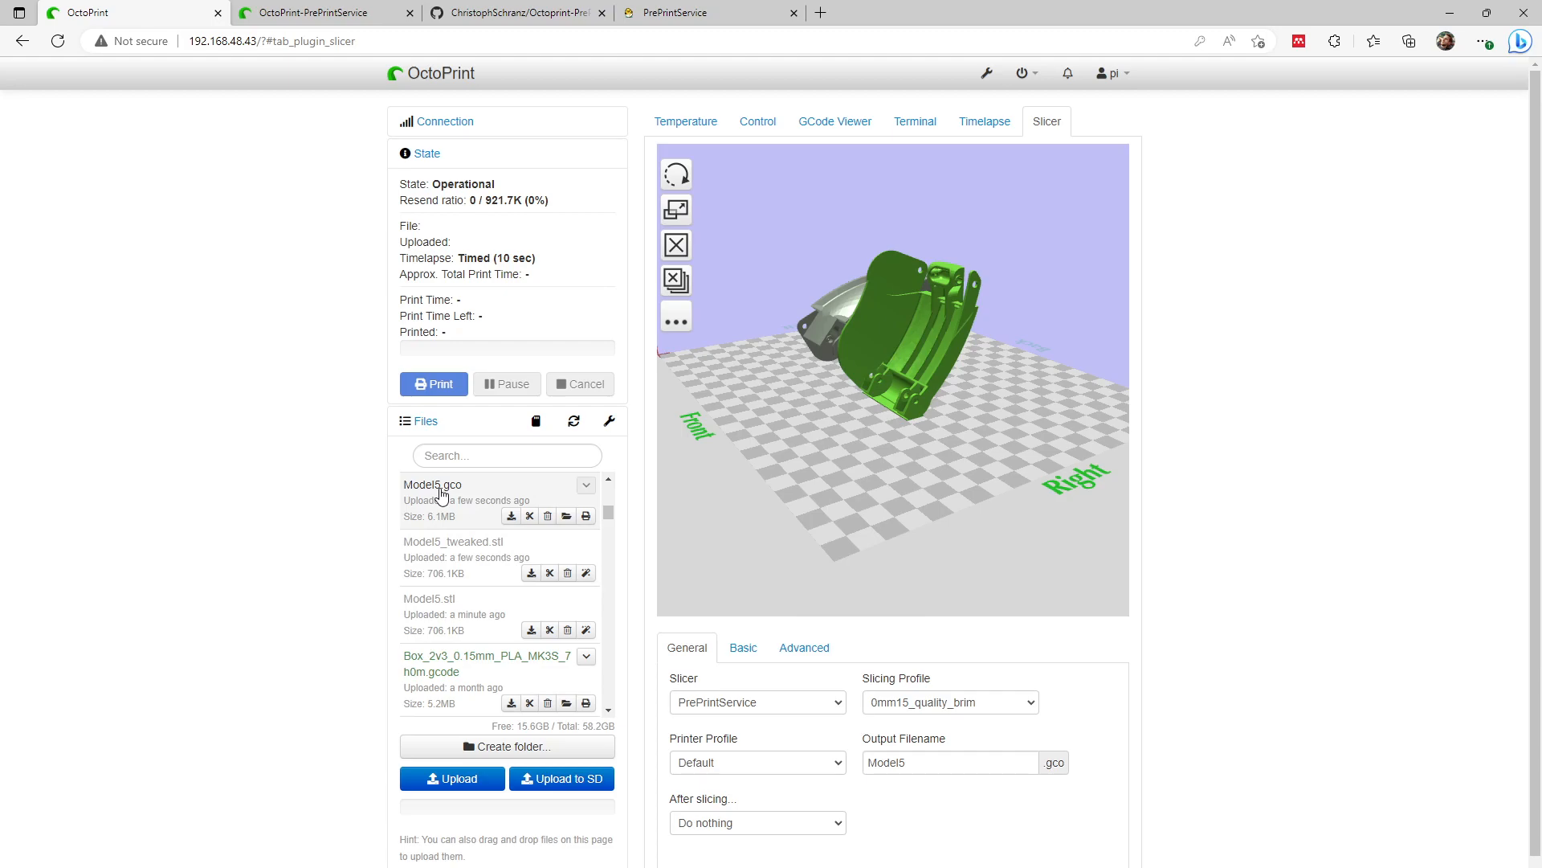
- Load Model5.gco, check its layers in the GCode Viewer, and start printing it
left_click(499, 491)
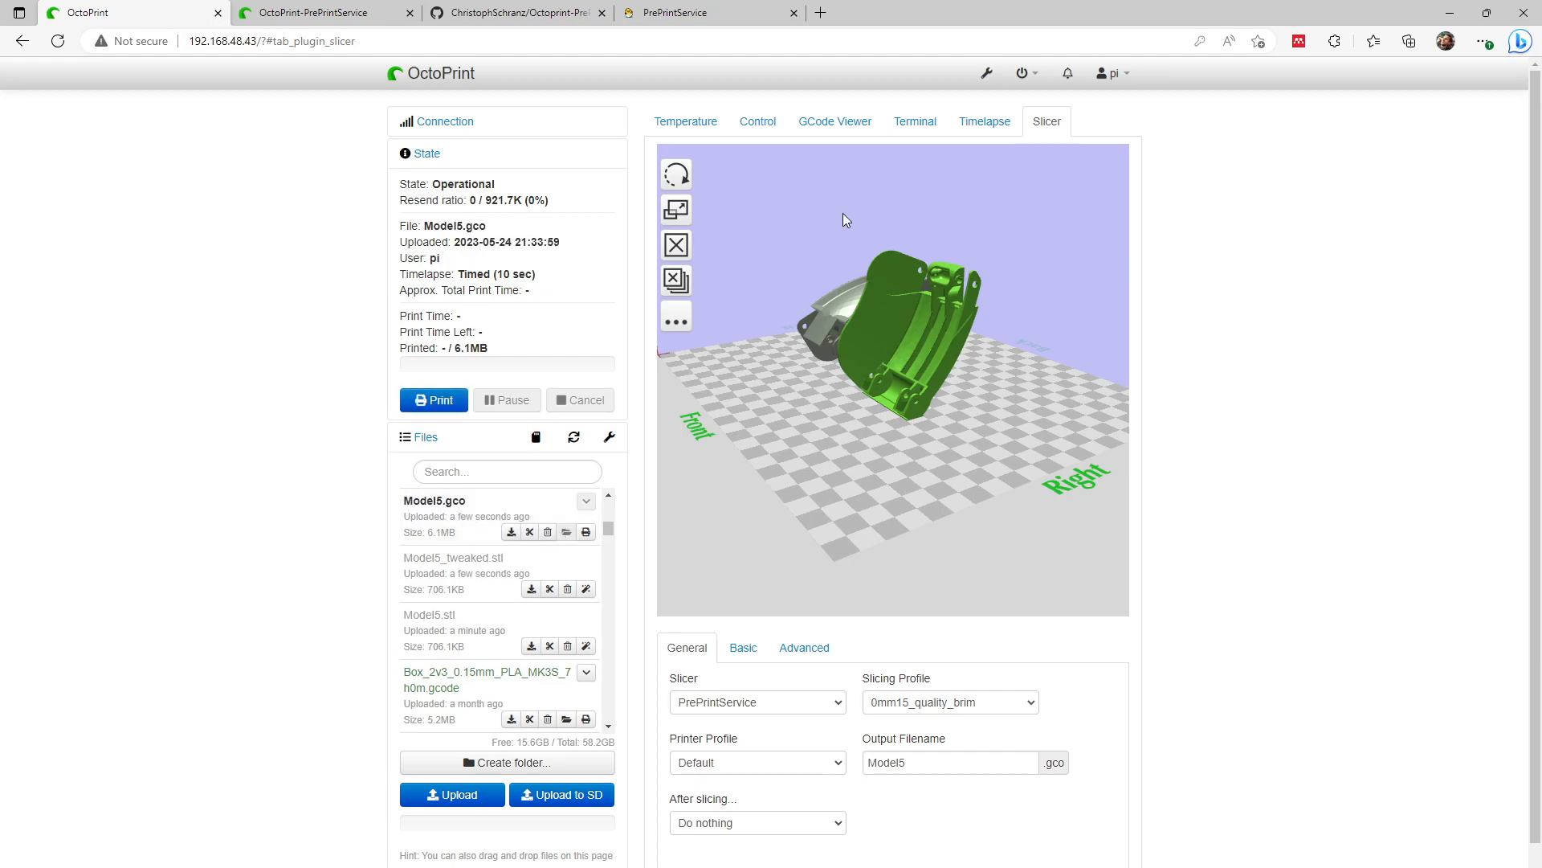
left_click(820, 123)
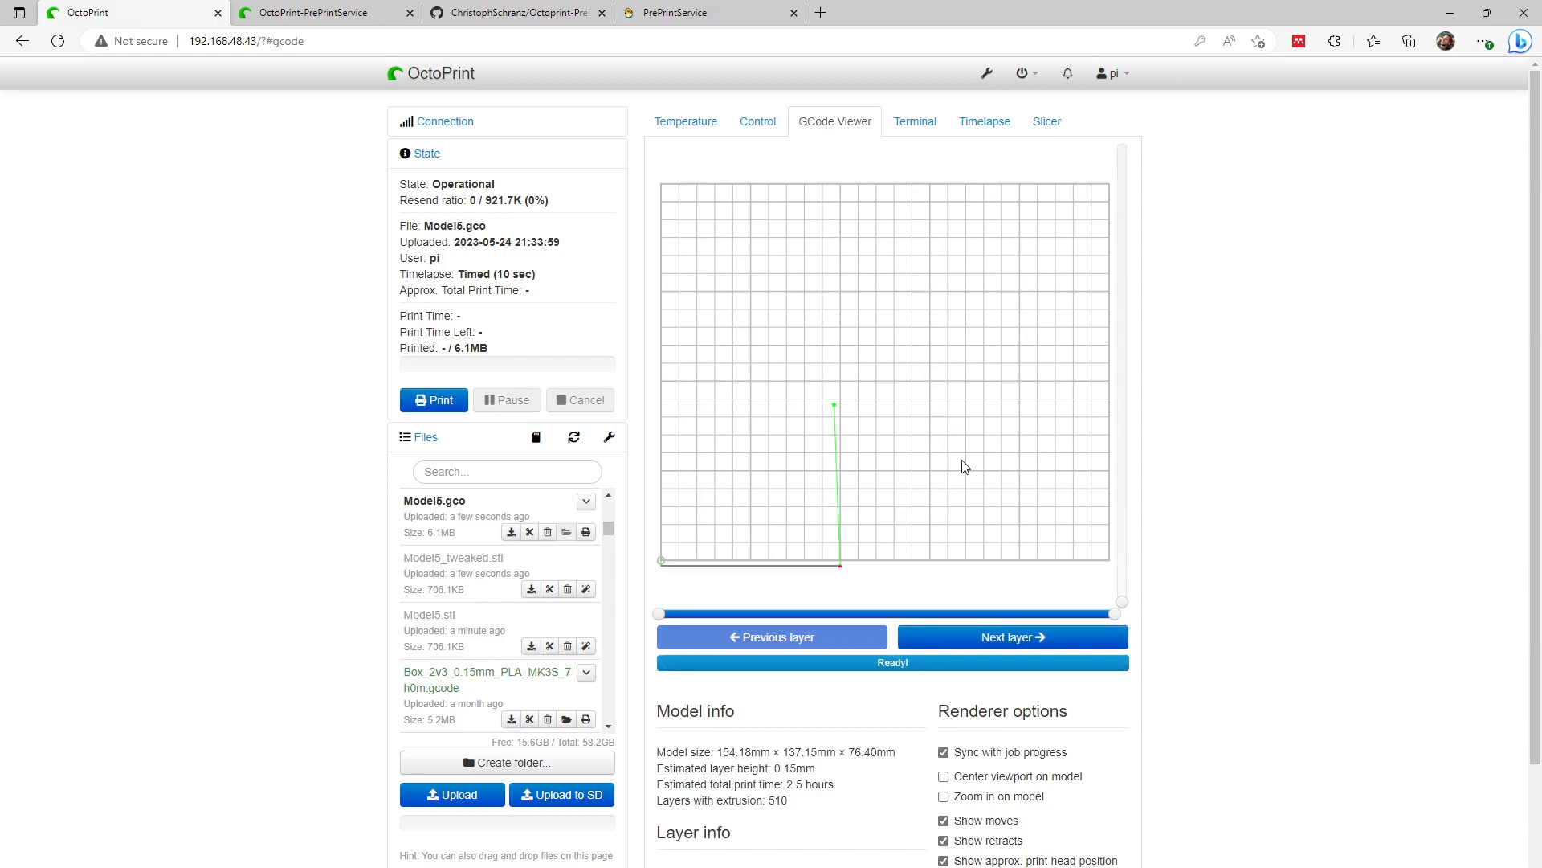
left_click(1122, 605)
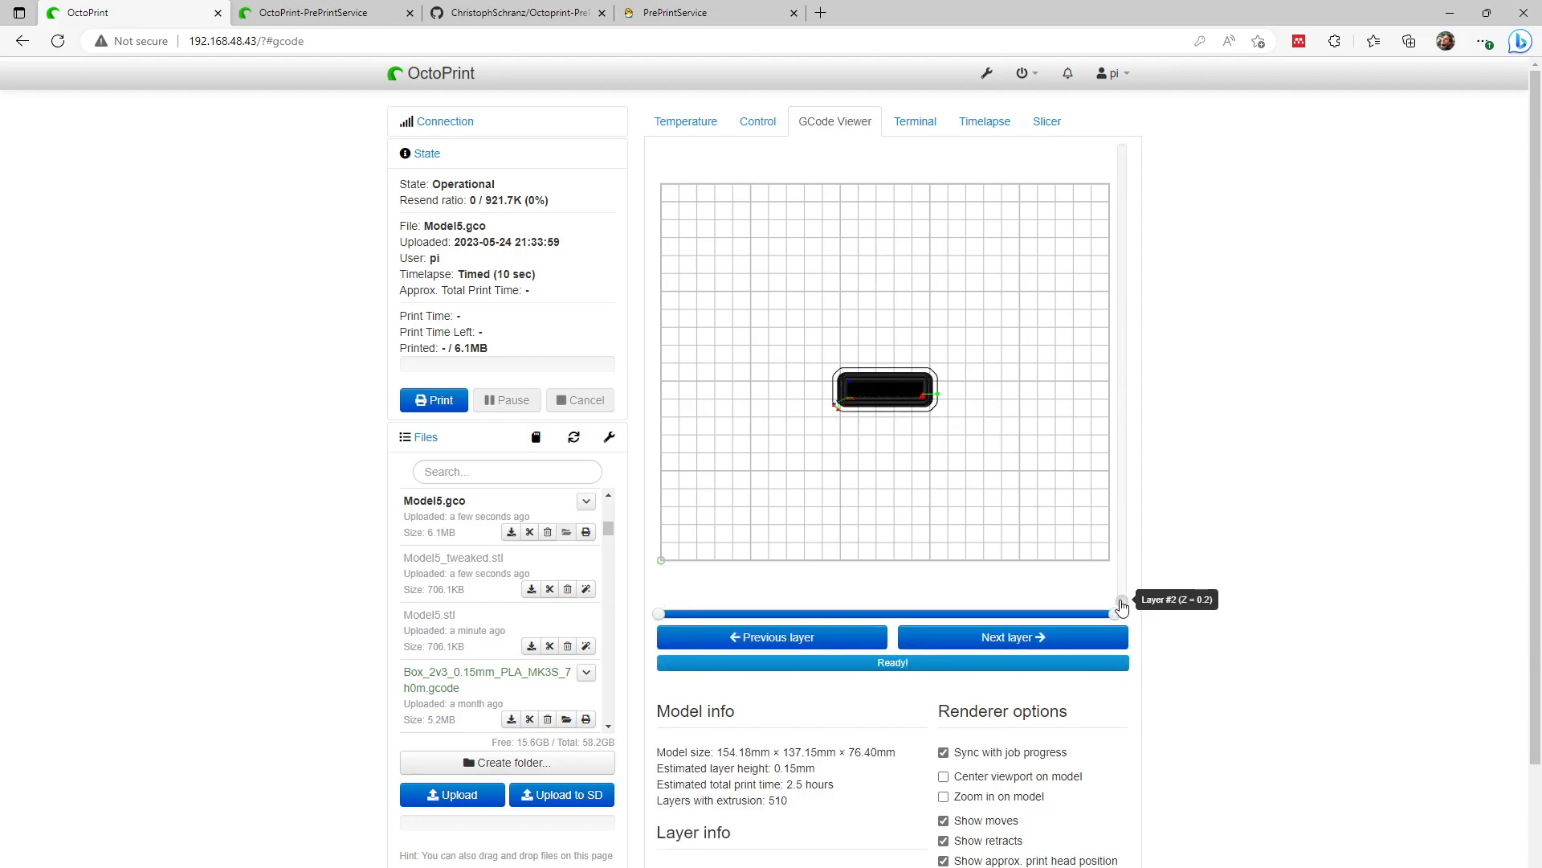
left_click_drag(1122, 605, 1121, 222)
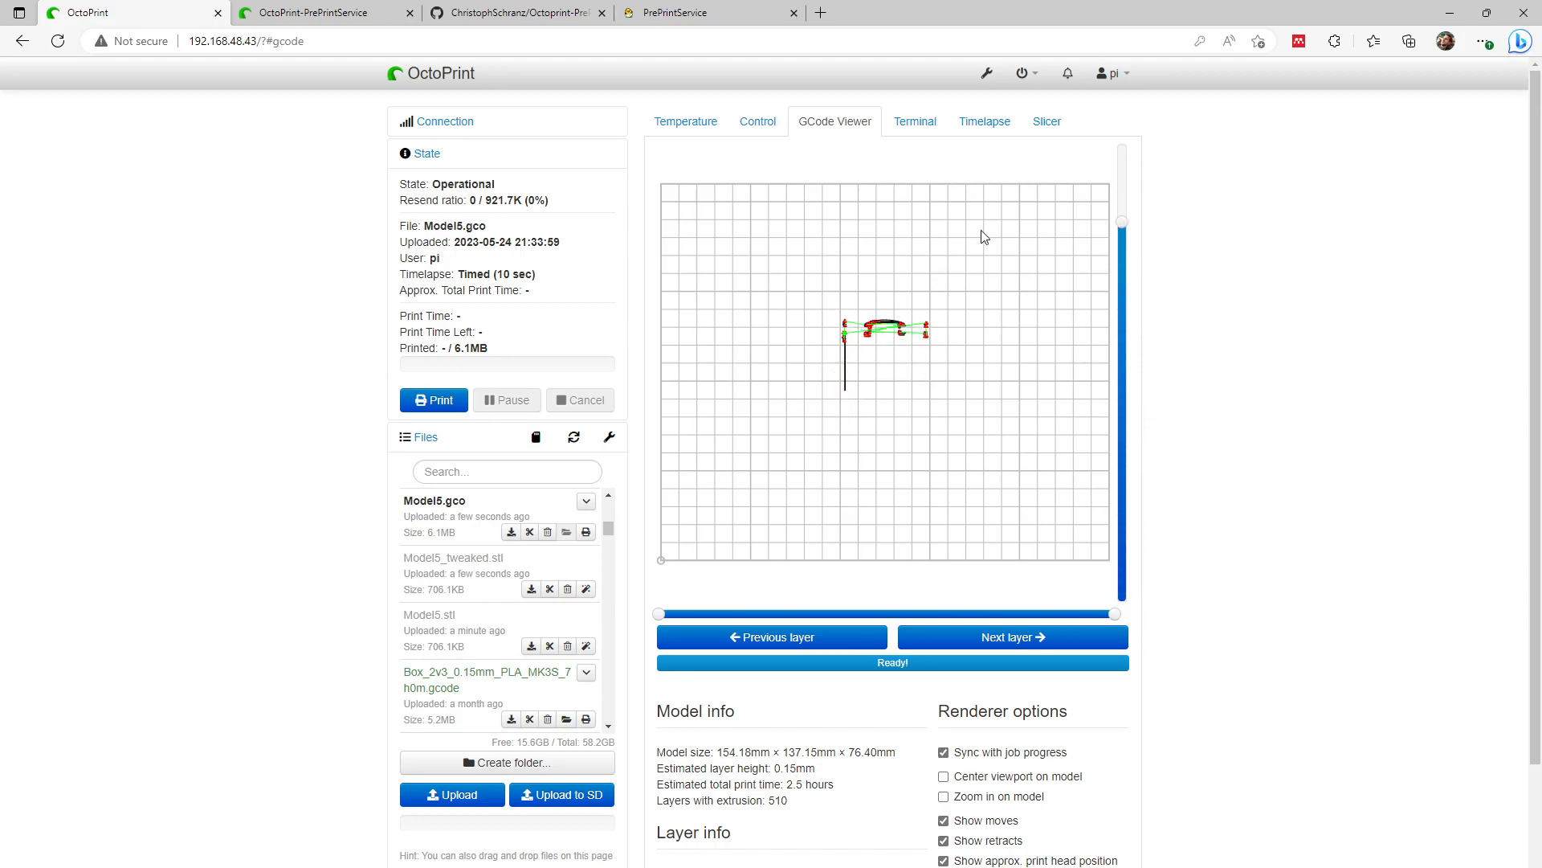
left_click(412, 402)
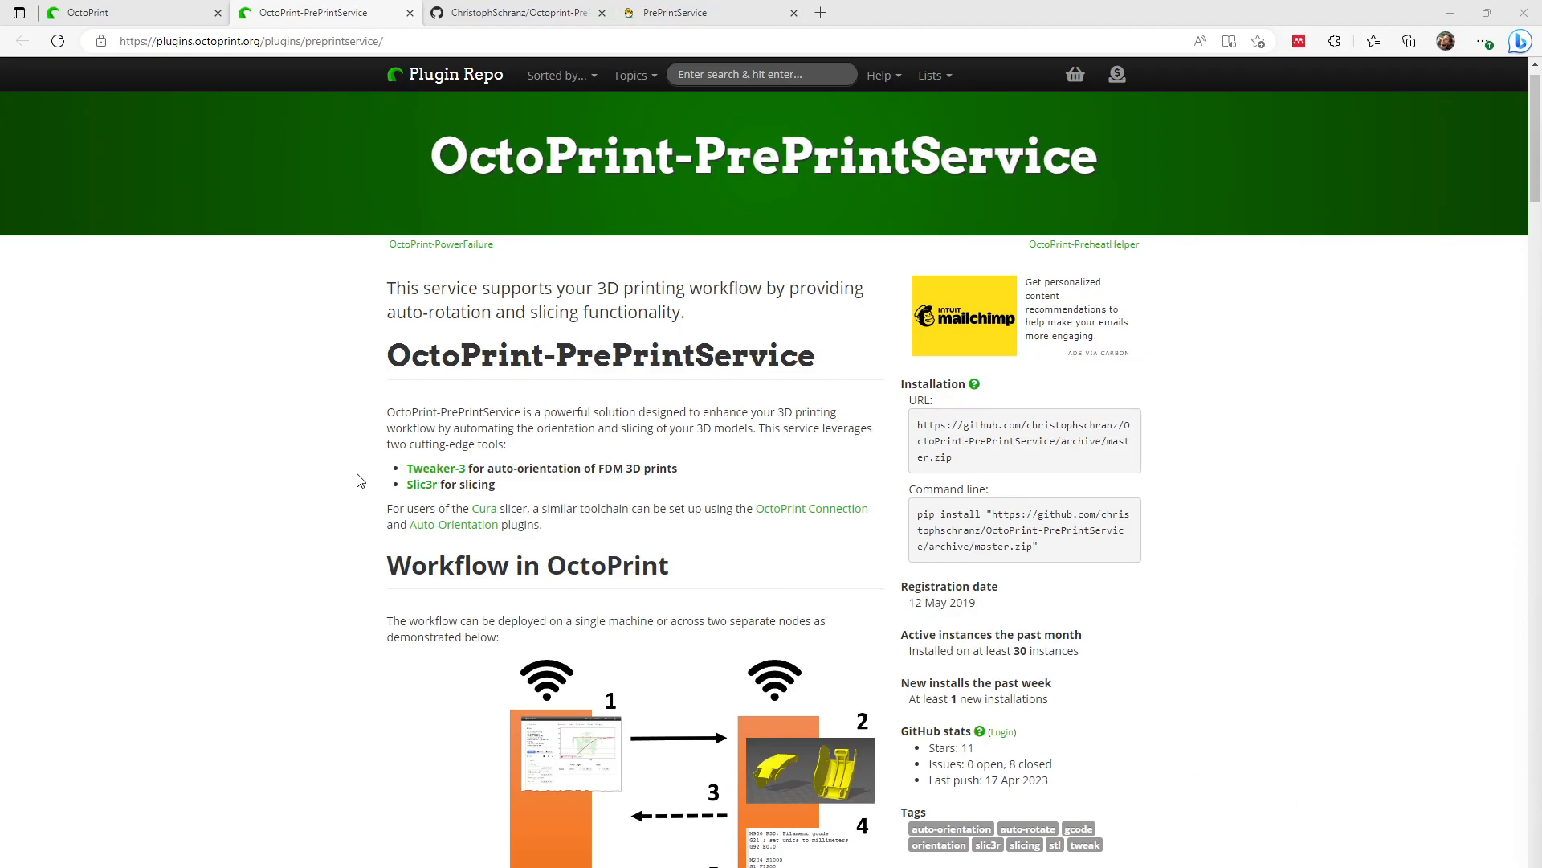
- Review the OctoPrint-PrePrintService plugin page, covering its address, workflow, requirements and Docker setup commands
left_click(171, 44)
double_click(171, 44)
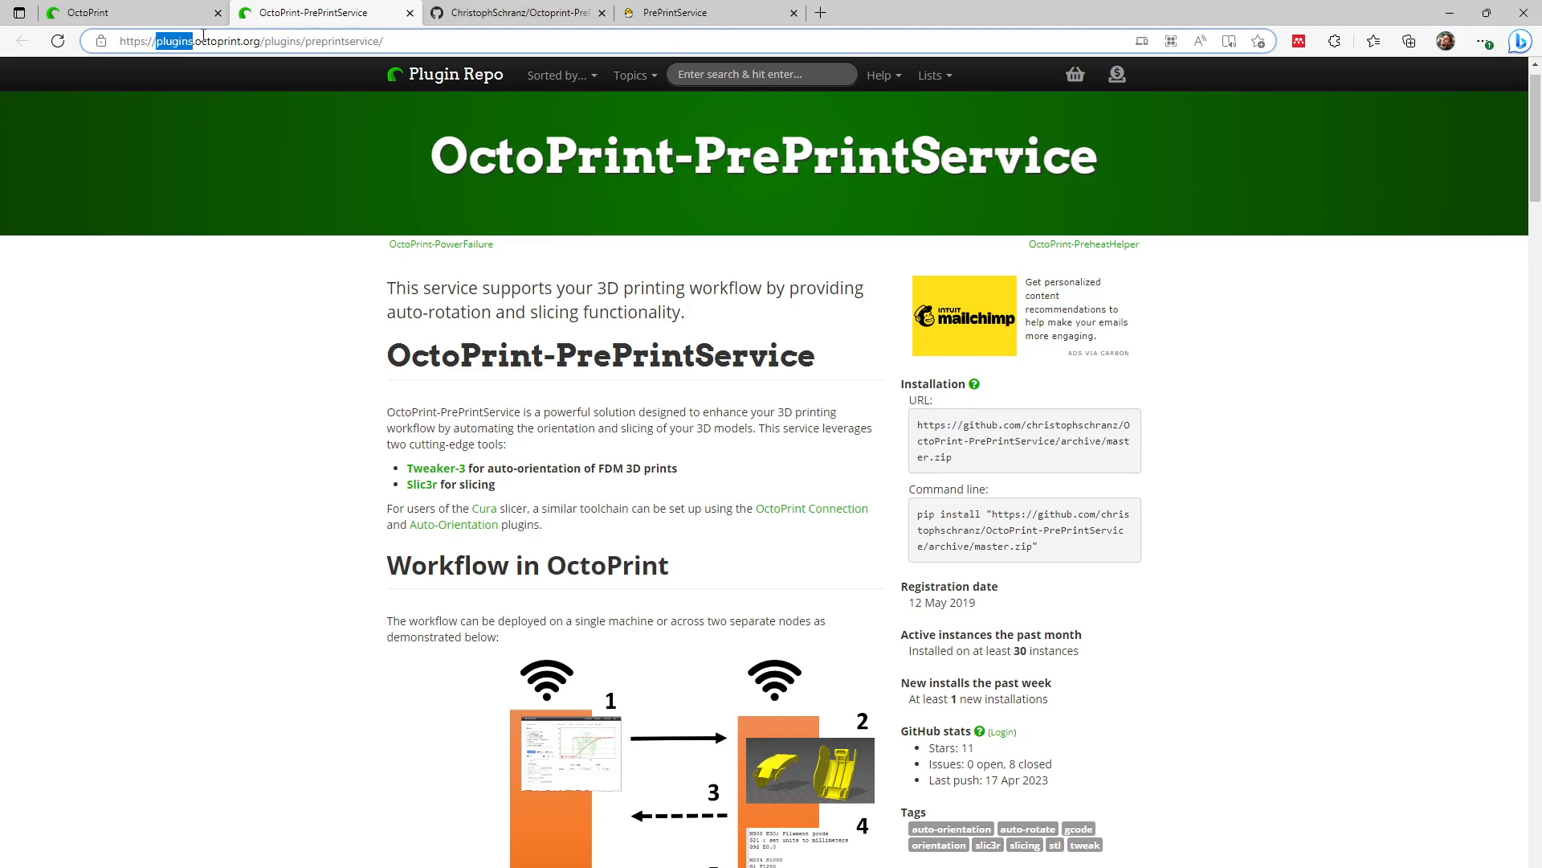
triple_click(210, 38)
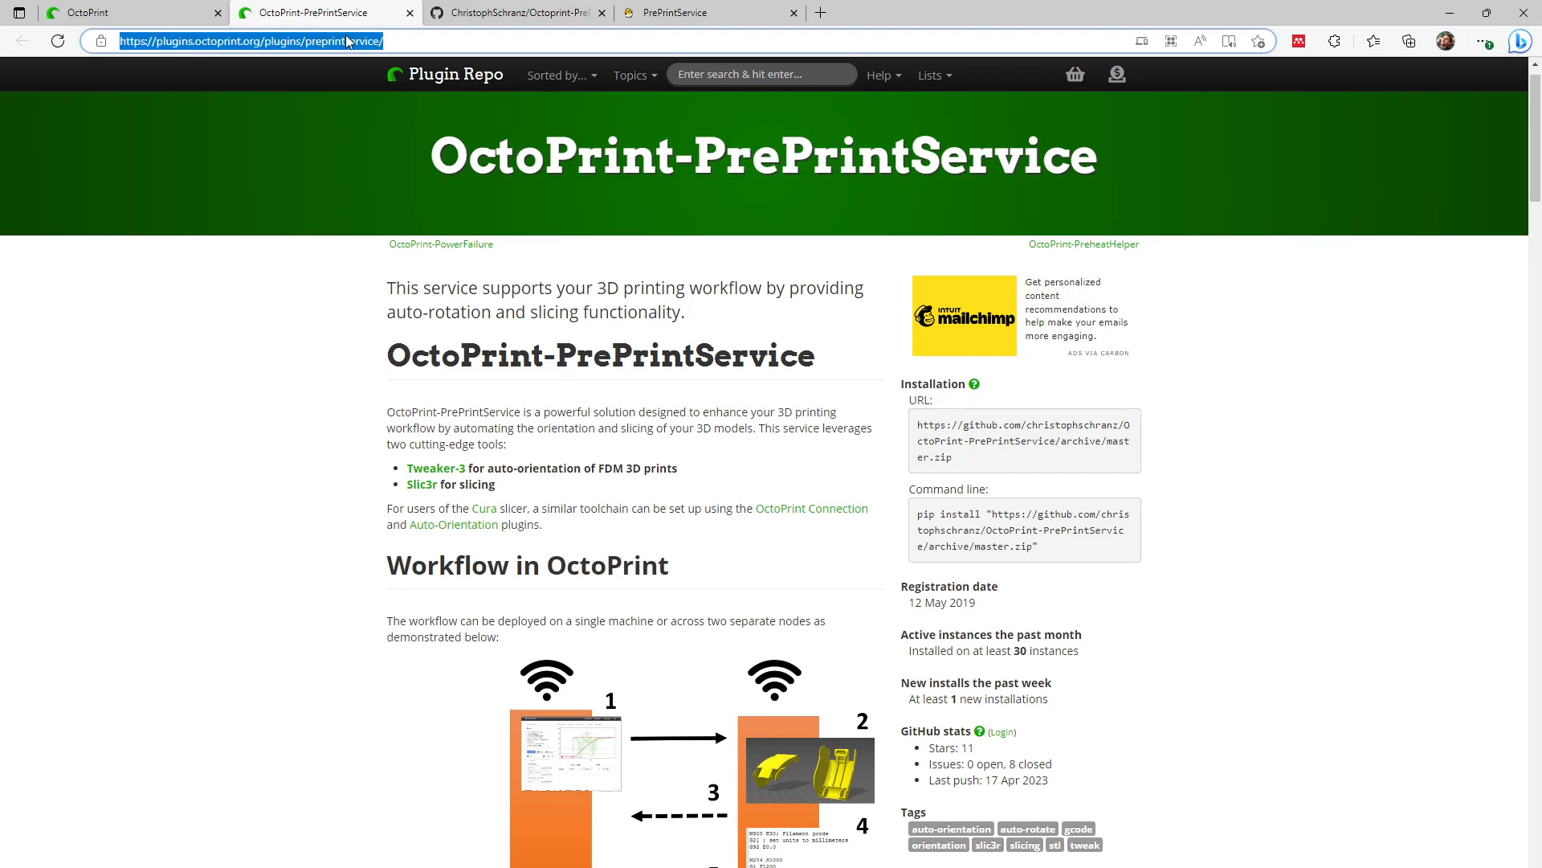
left_click(239, 586)
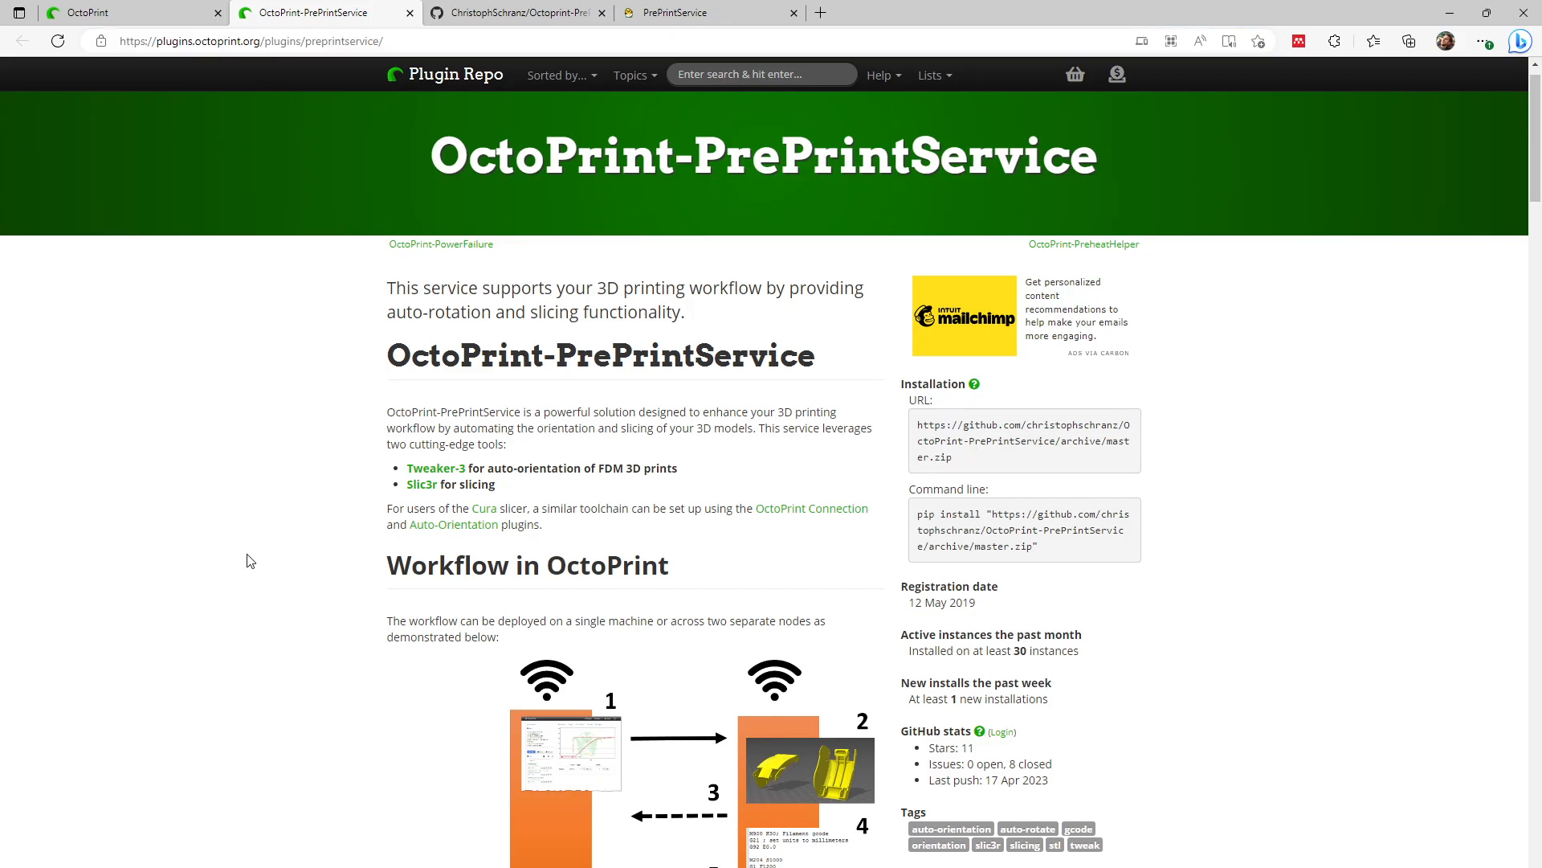
scroll(249, 556, "down", 3)
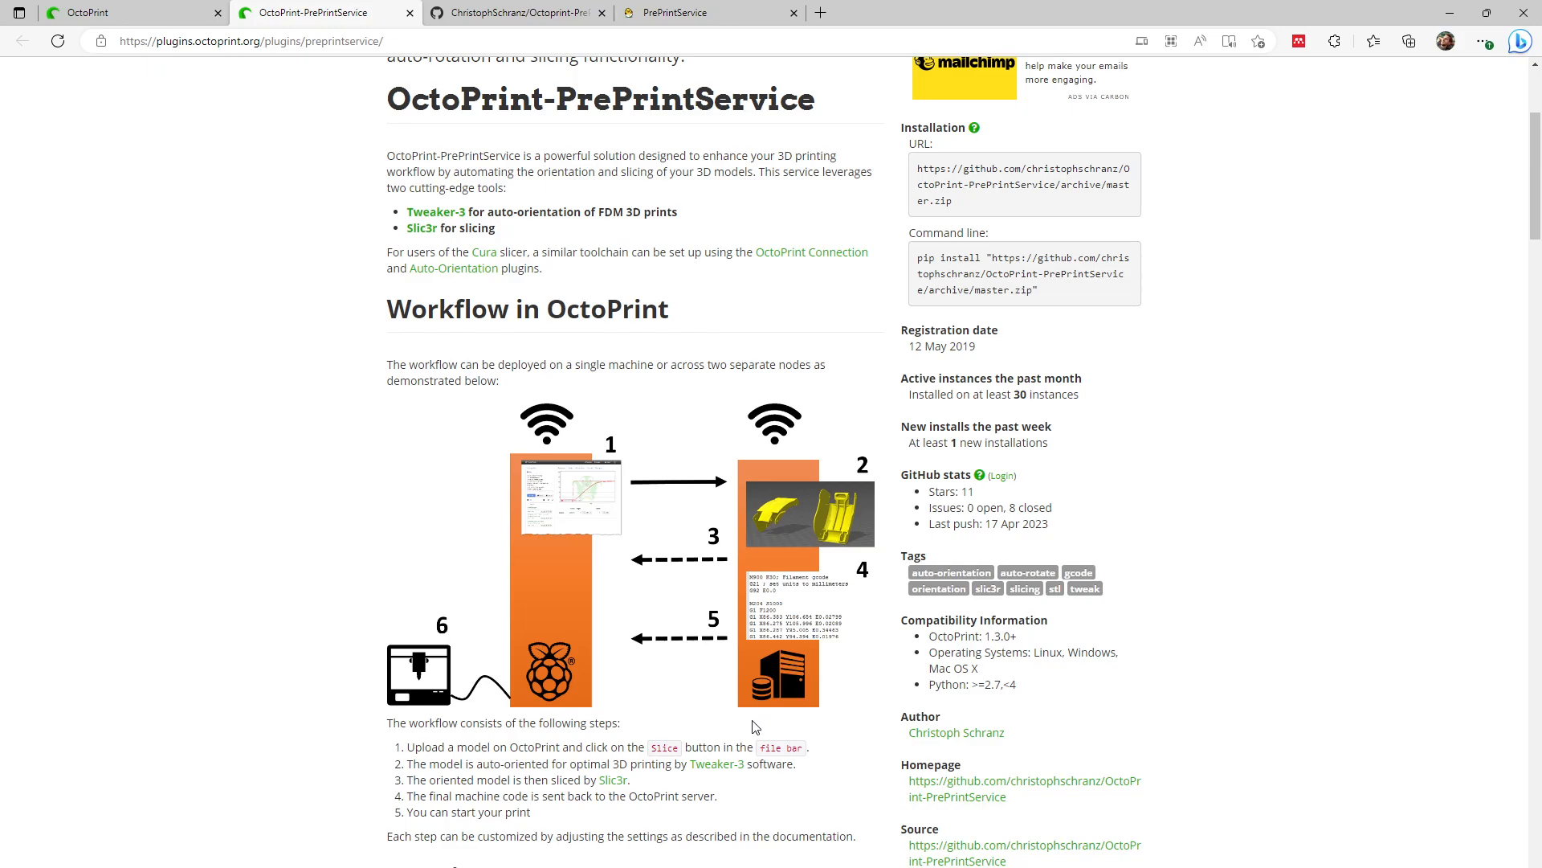
scroll(742, 691, "down", 3)
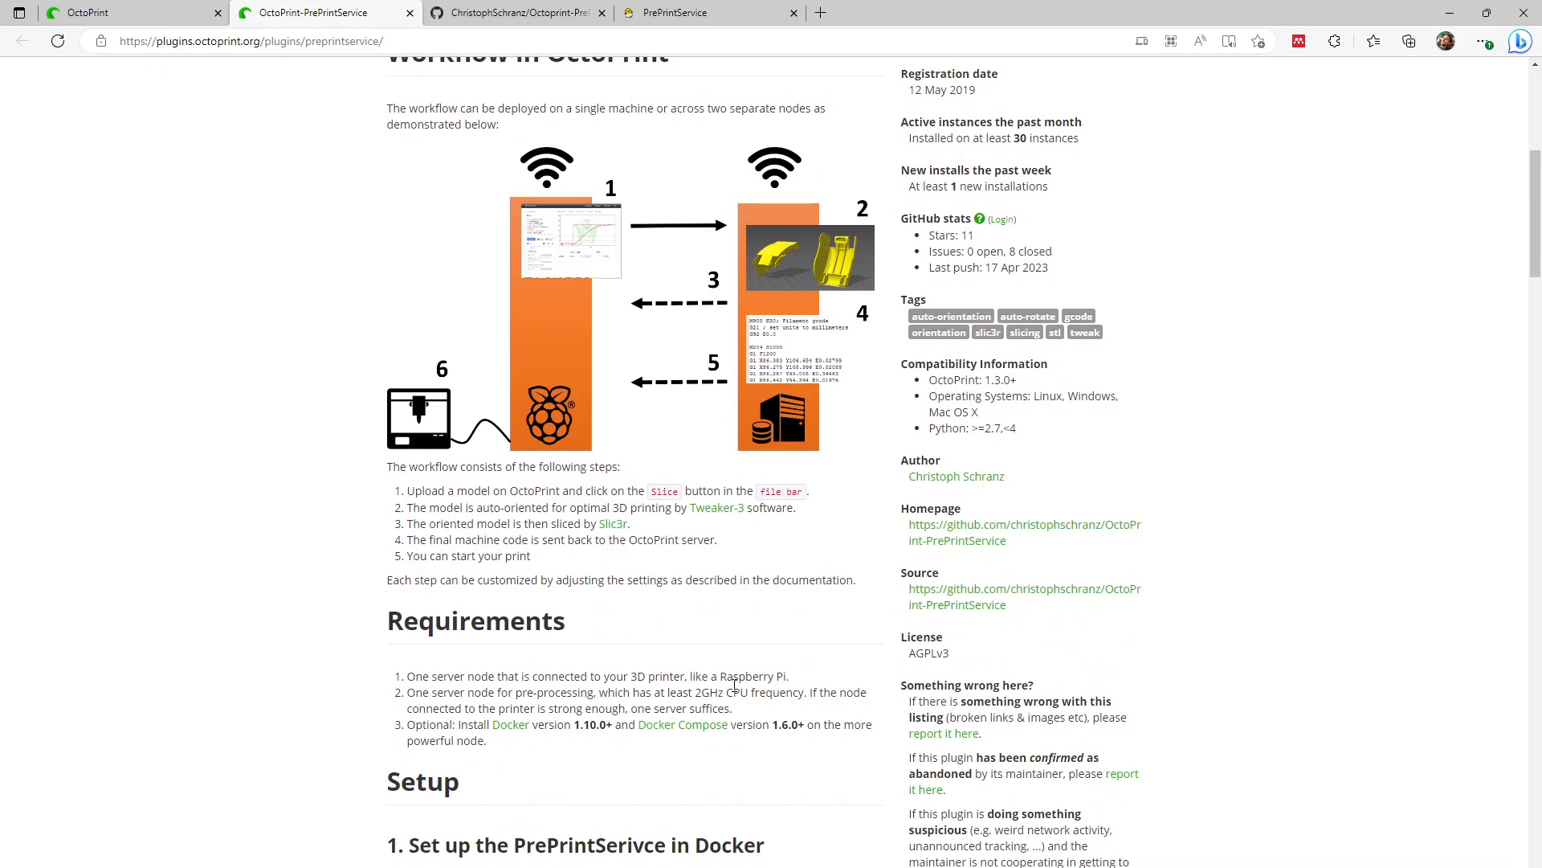
scroll(734, 685, "down", 5)
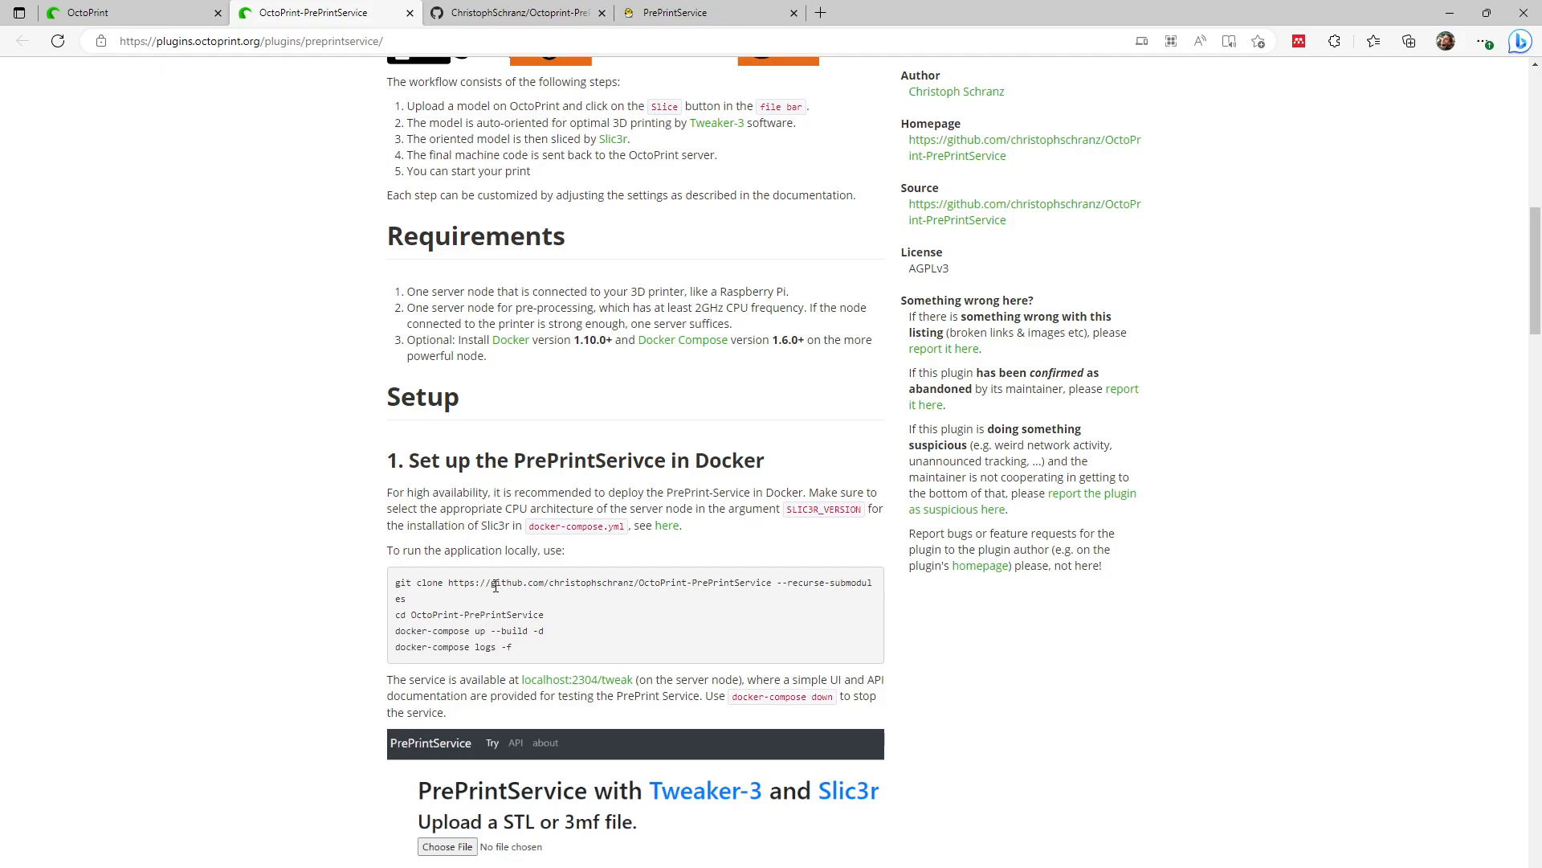
left_click_drag(777, 583, 783, 595)
left_click(734, 612)
double_click(446, 631)
scroll(325, 654, "down", 3)
scroll(321, 650, "down", 2)
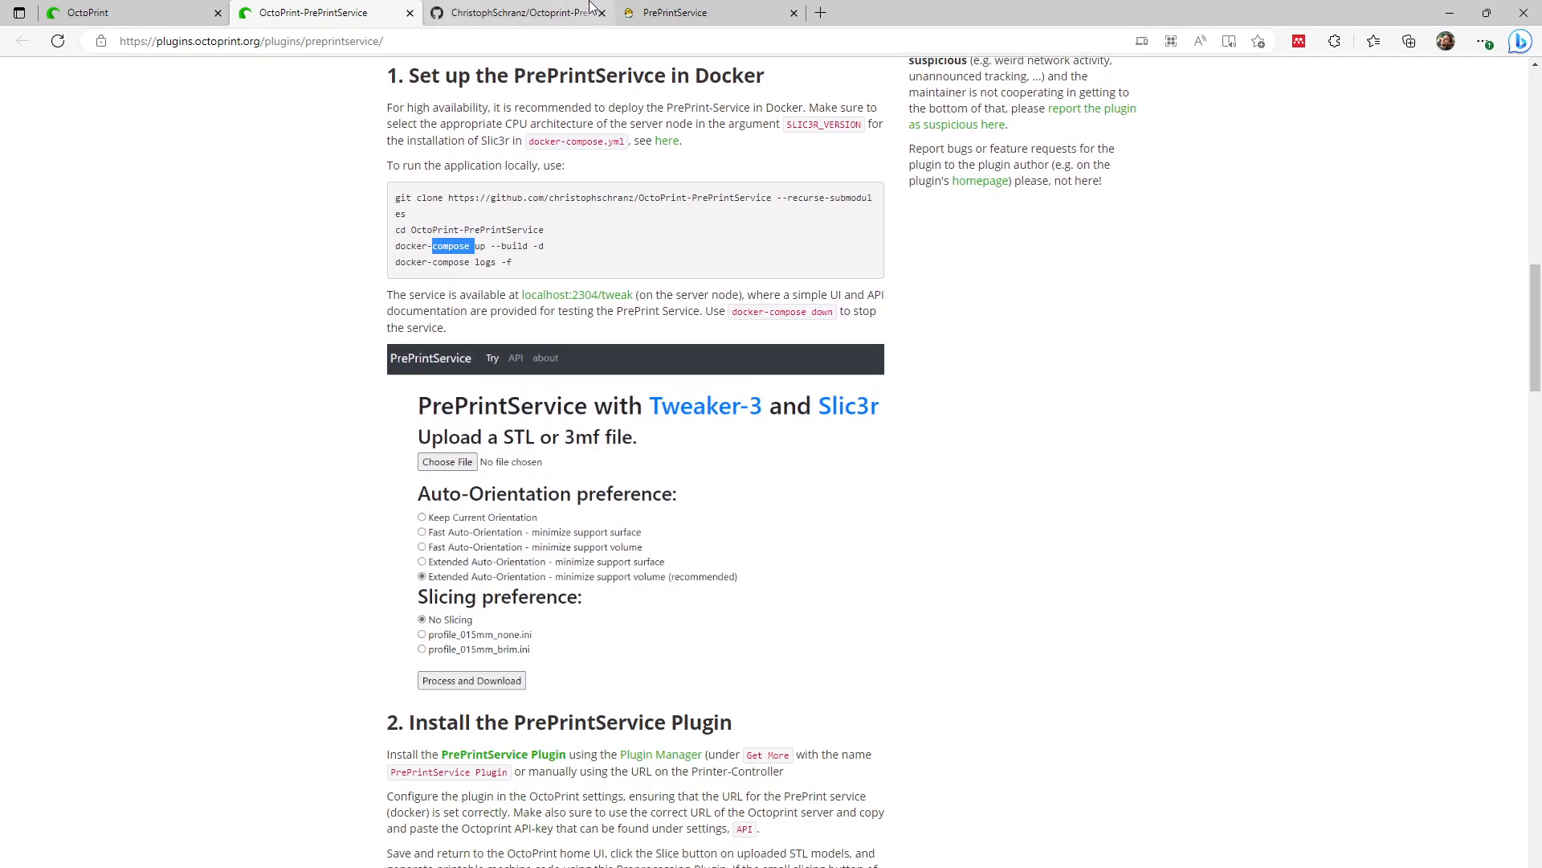
- Choose Model5.stl from Downloads as the file to upload on the PrePrintService web page
left_click(650, 16)
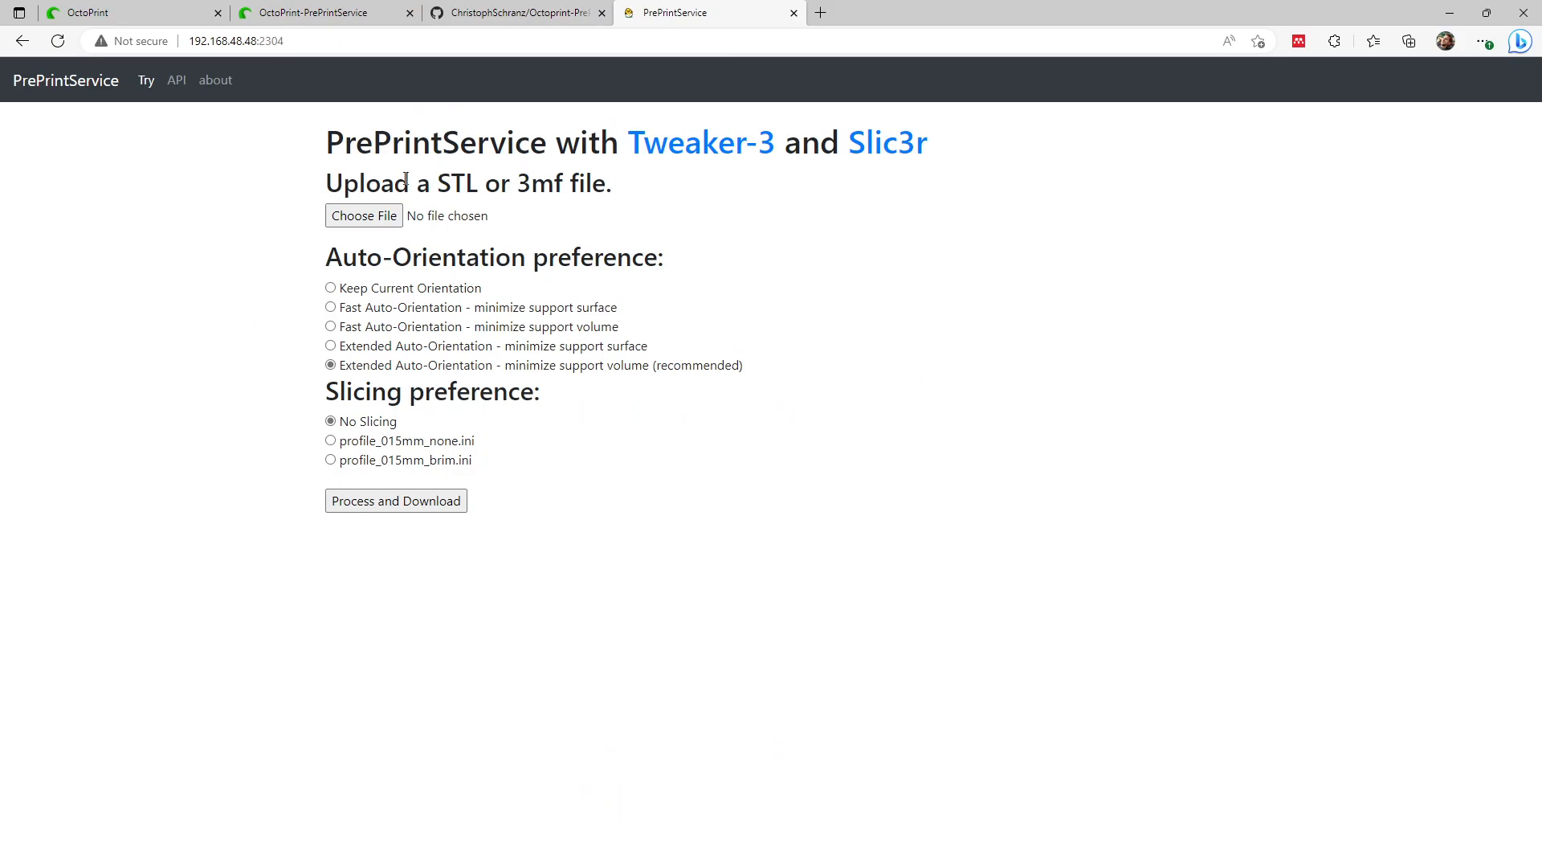
left_click(371, 215)
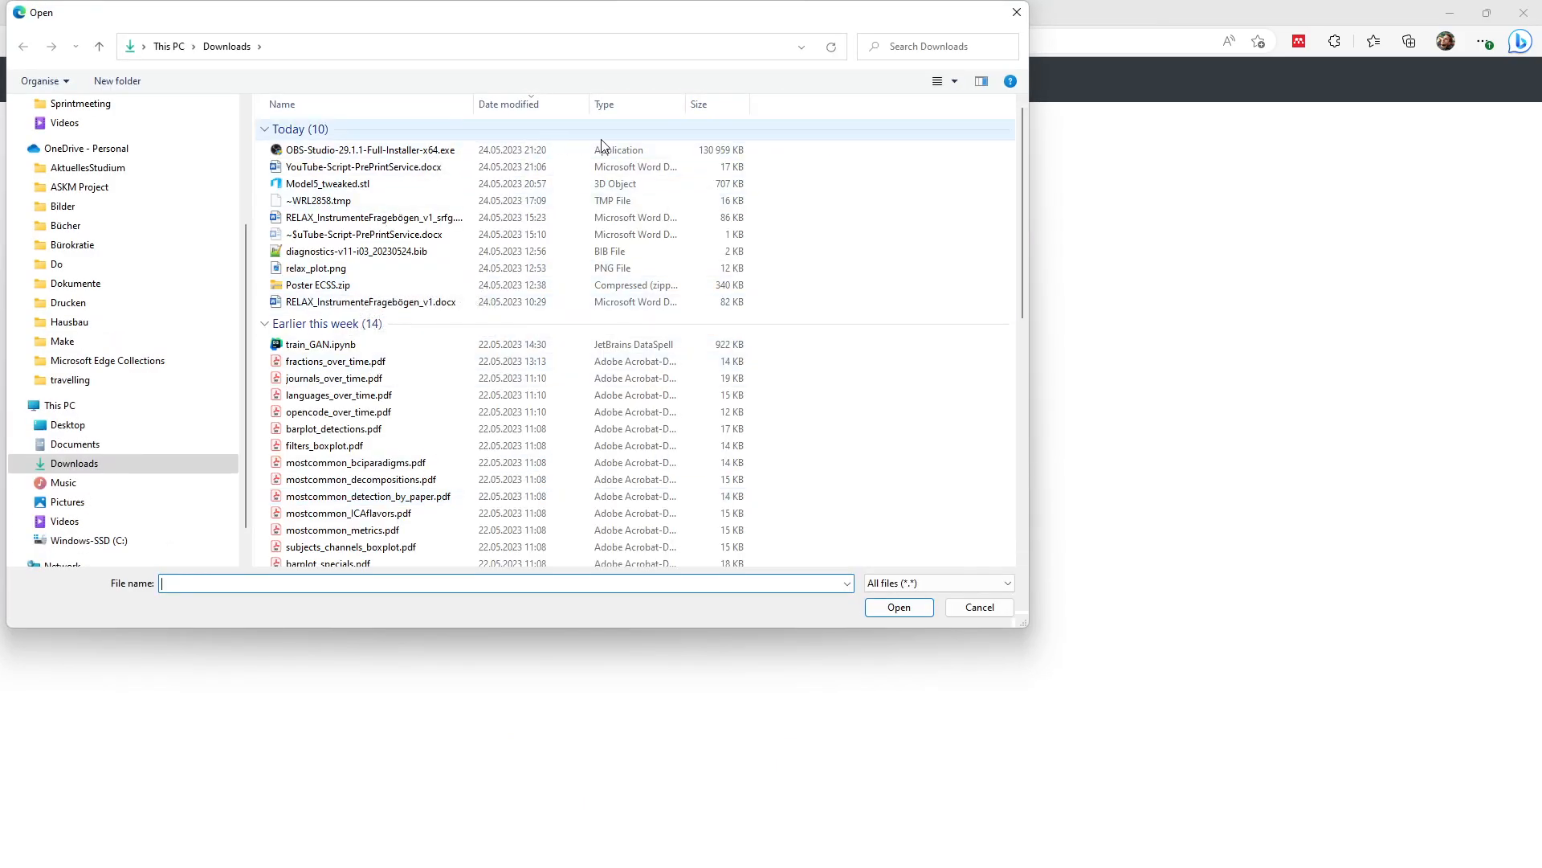
left_click(923, 585)
left_click(923, 585)
left_click(752, 584)
type("Mod")
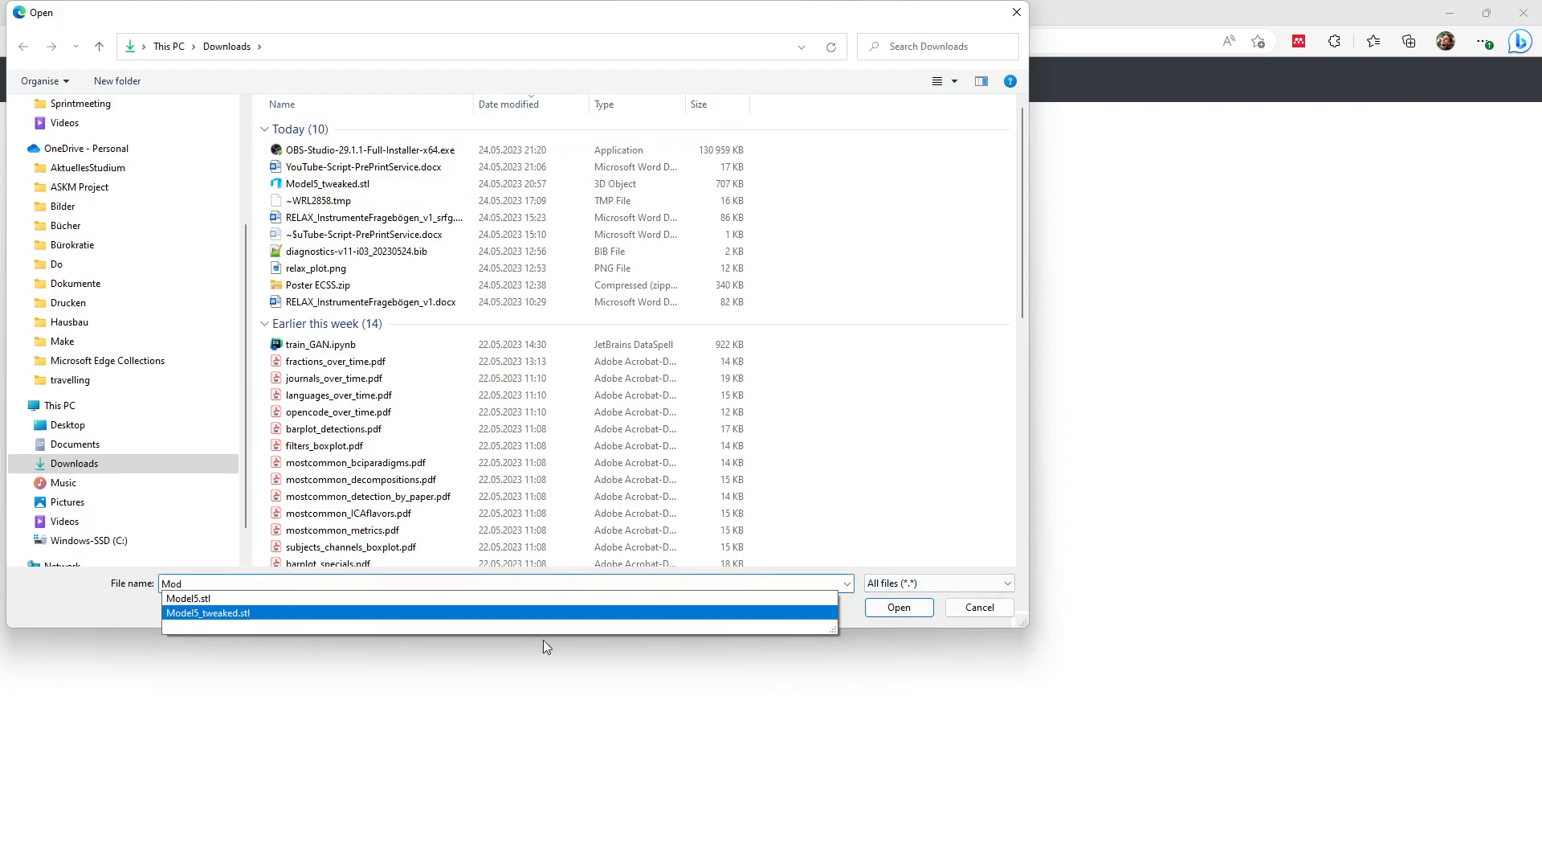
left_click(298, 598)
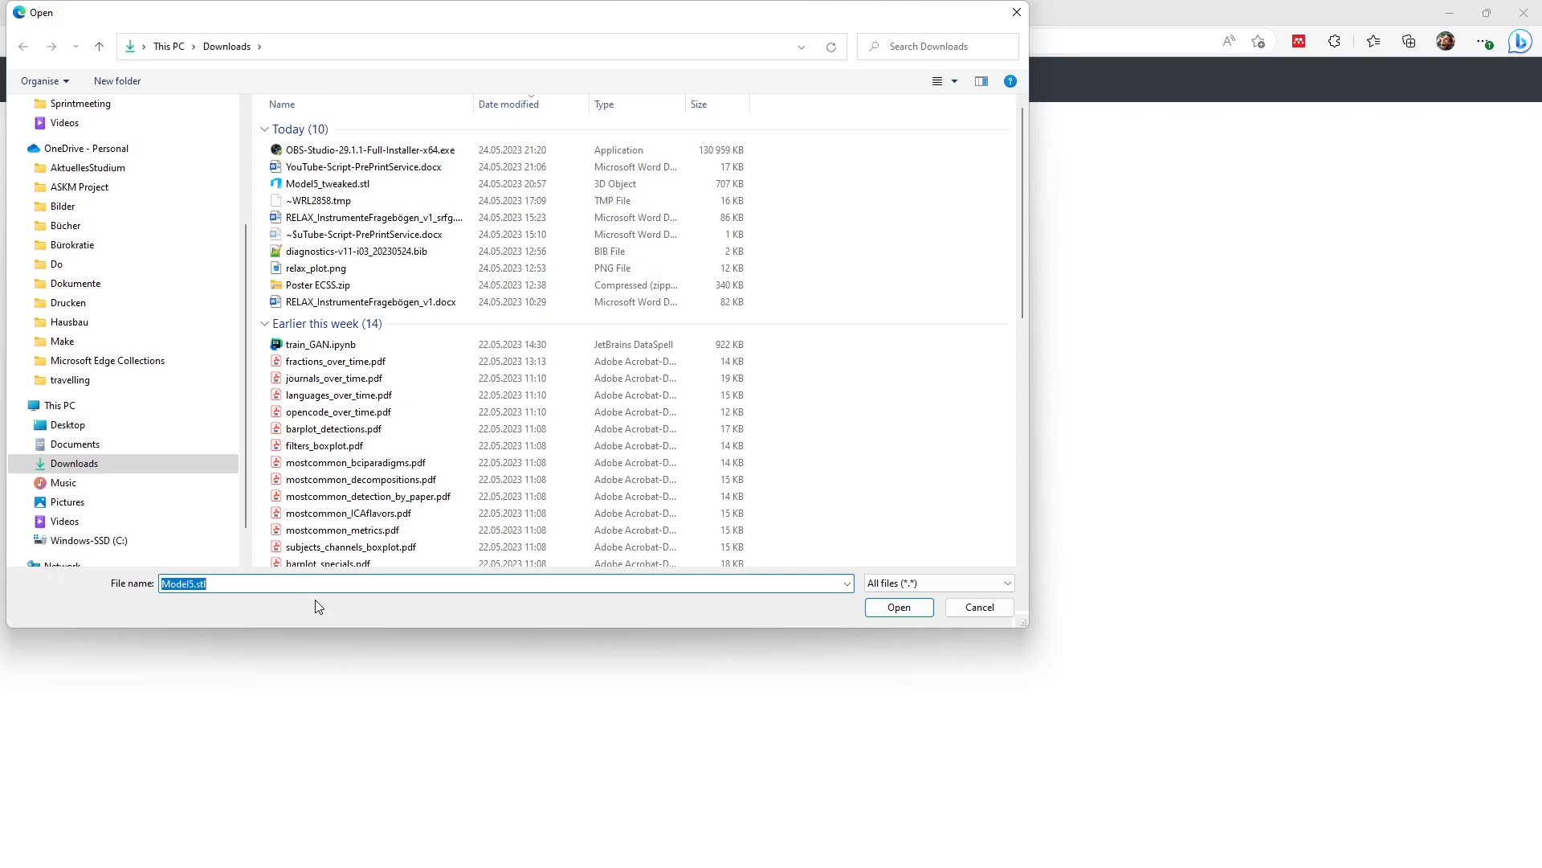
left_click(897, 608)
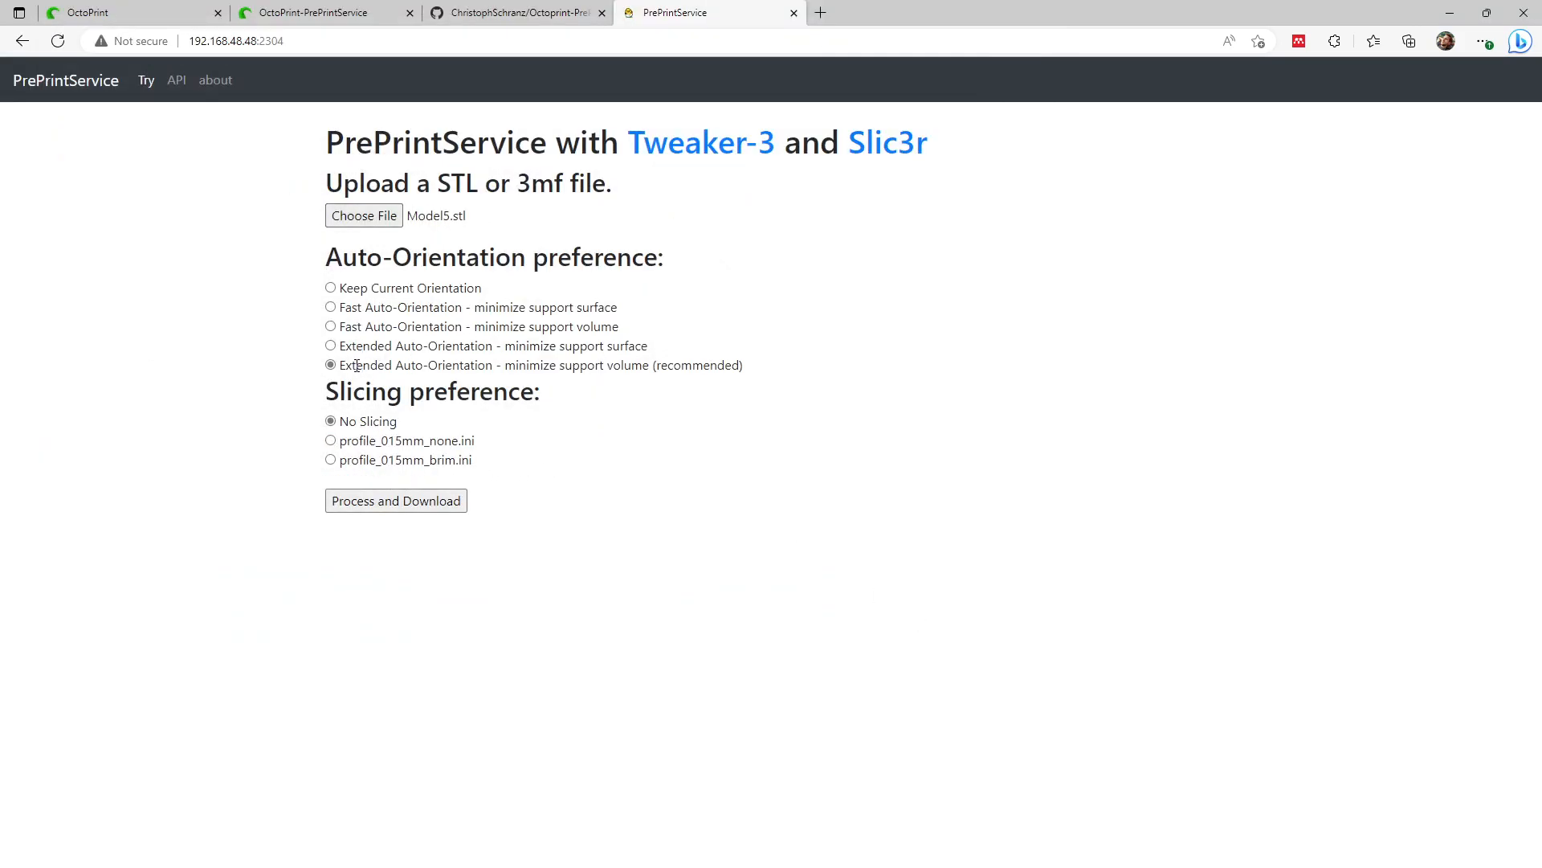
- Process and download the model with extended auto-orientation minimizing support volume and no slicing
left_click_drag(344, 364, 755, 366)
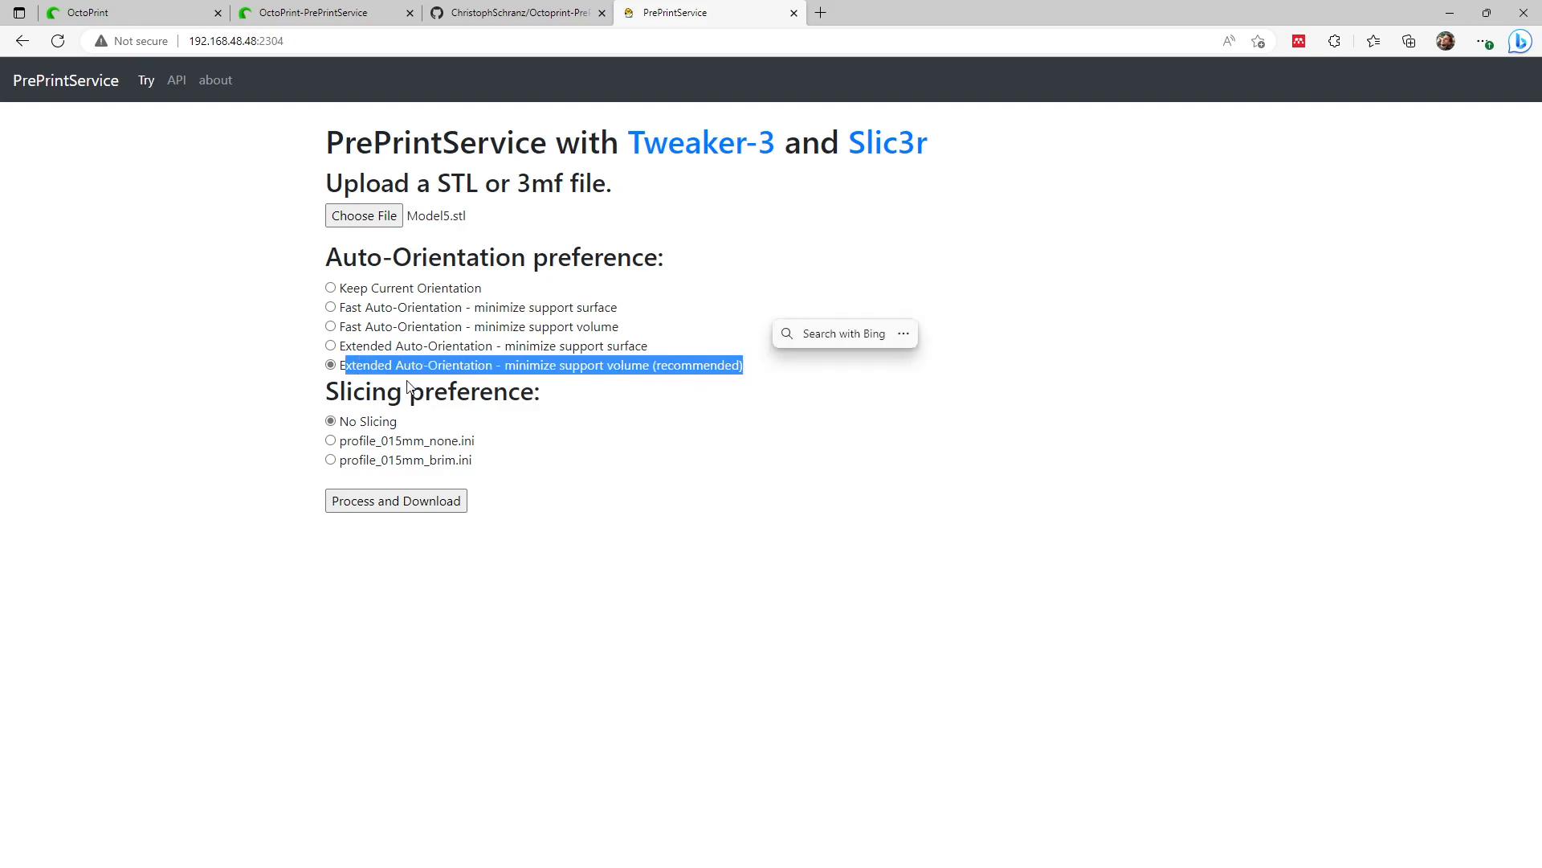
left_click(426, 502)
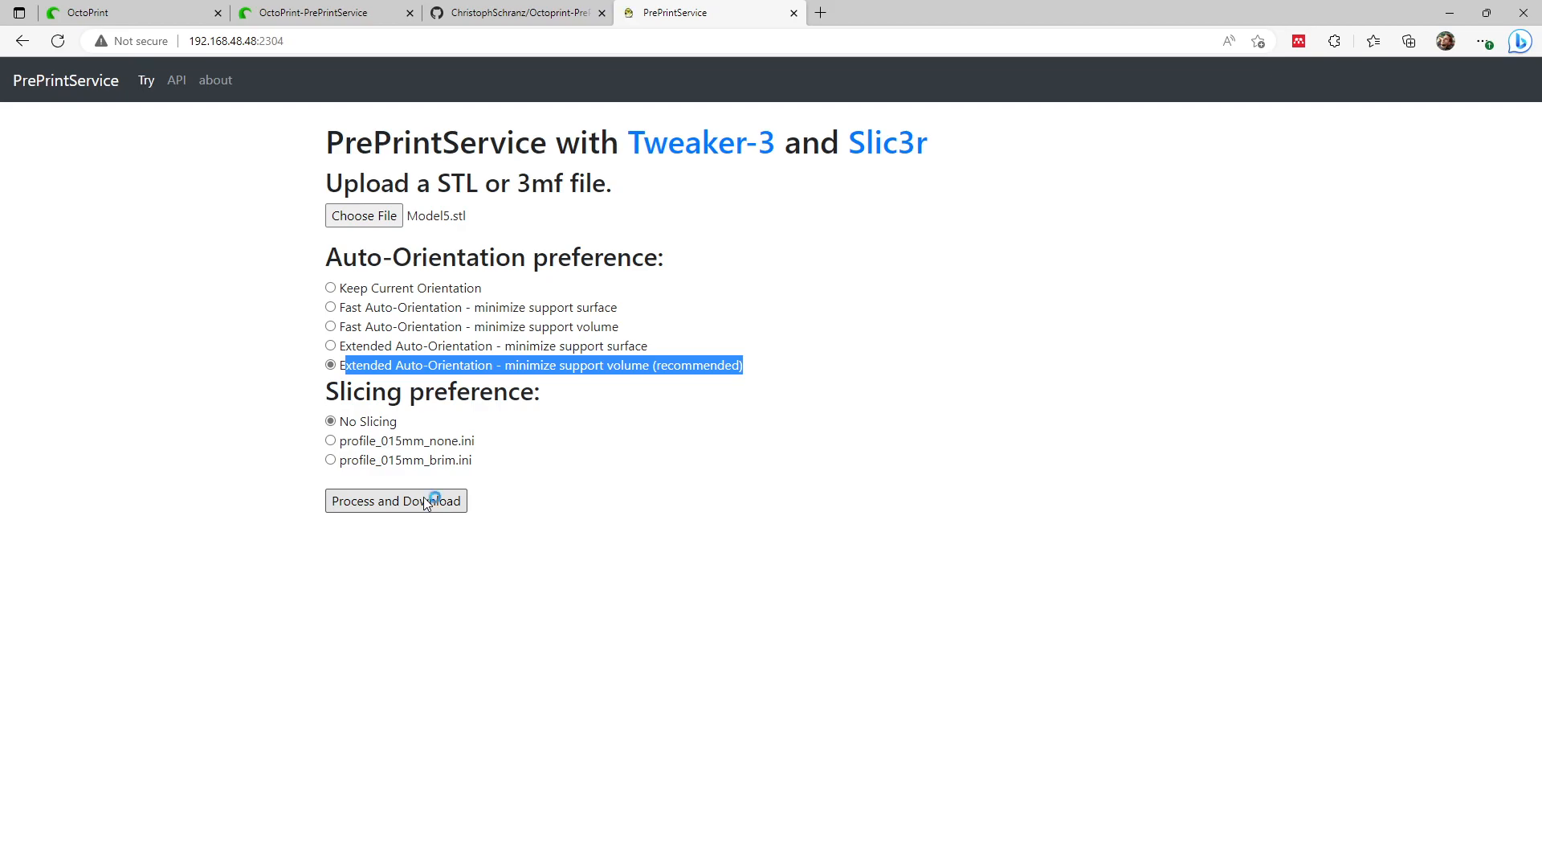
mouse_move(1186, 107)
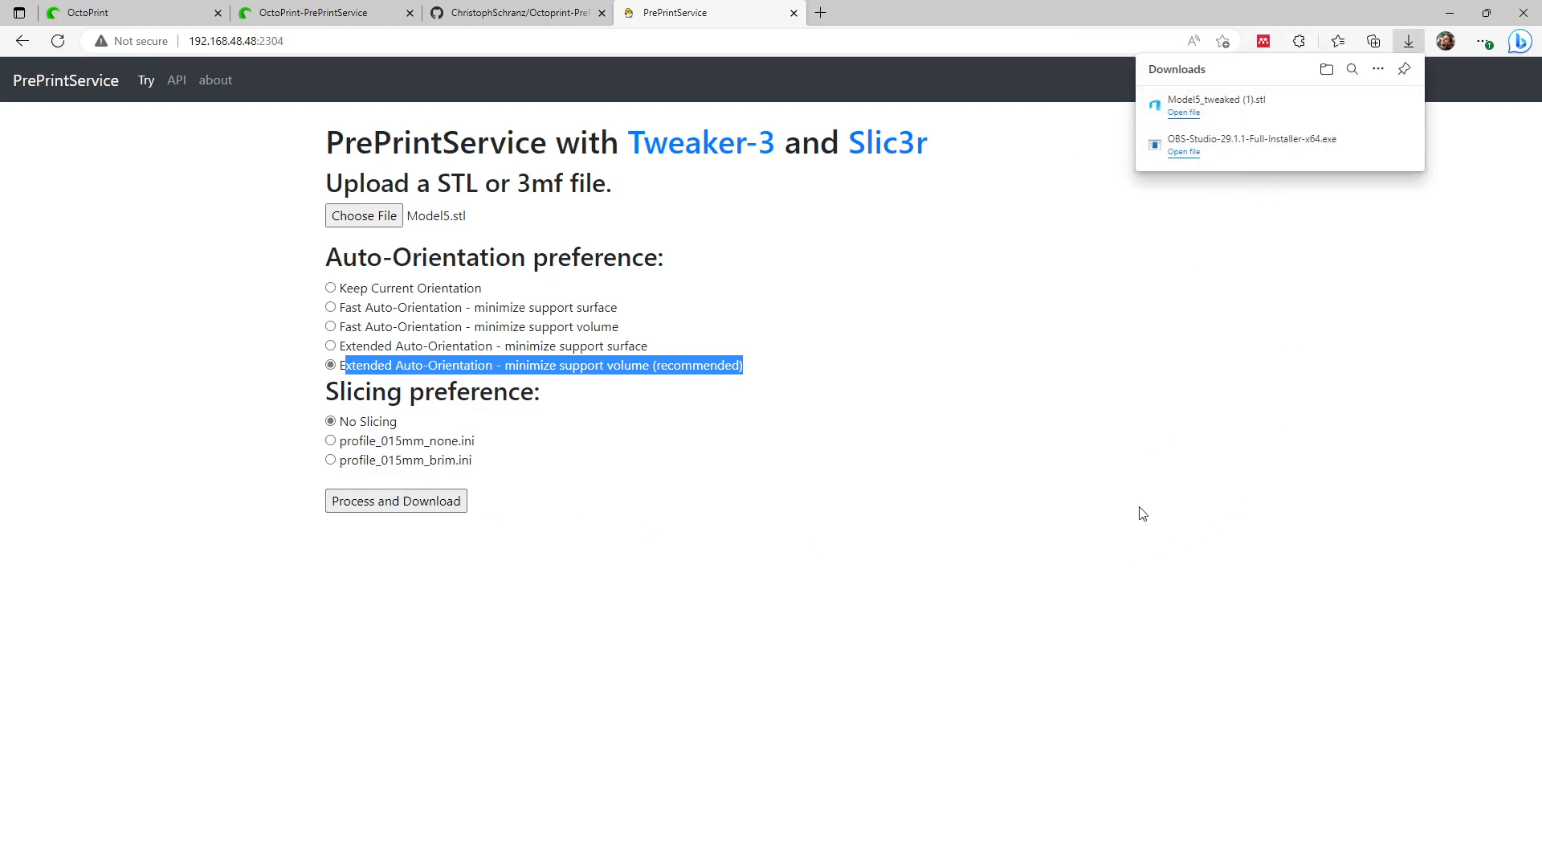
left_click(1114, 554)
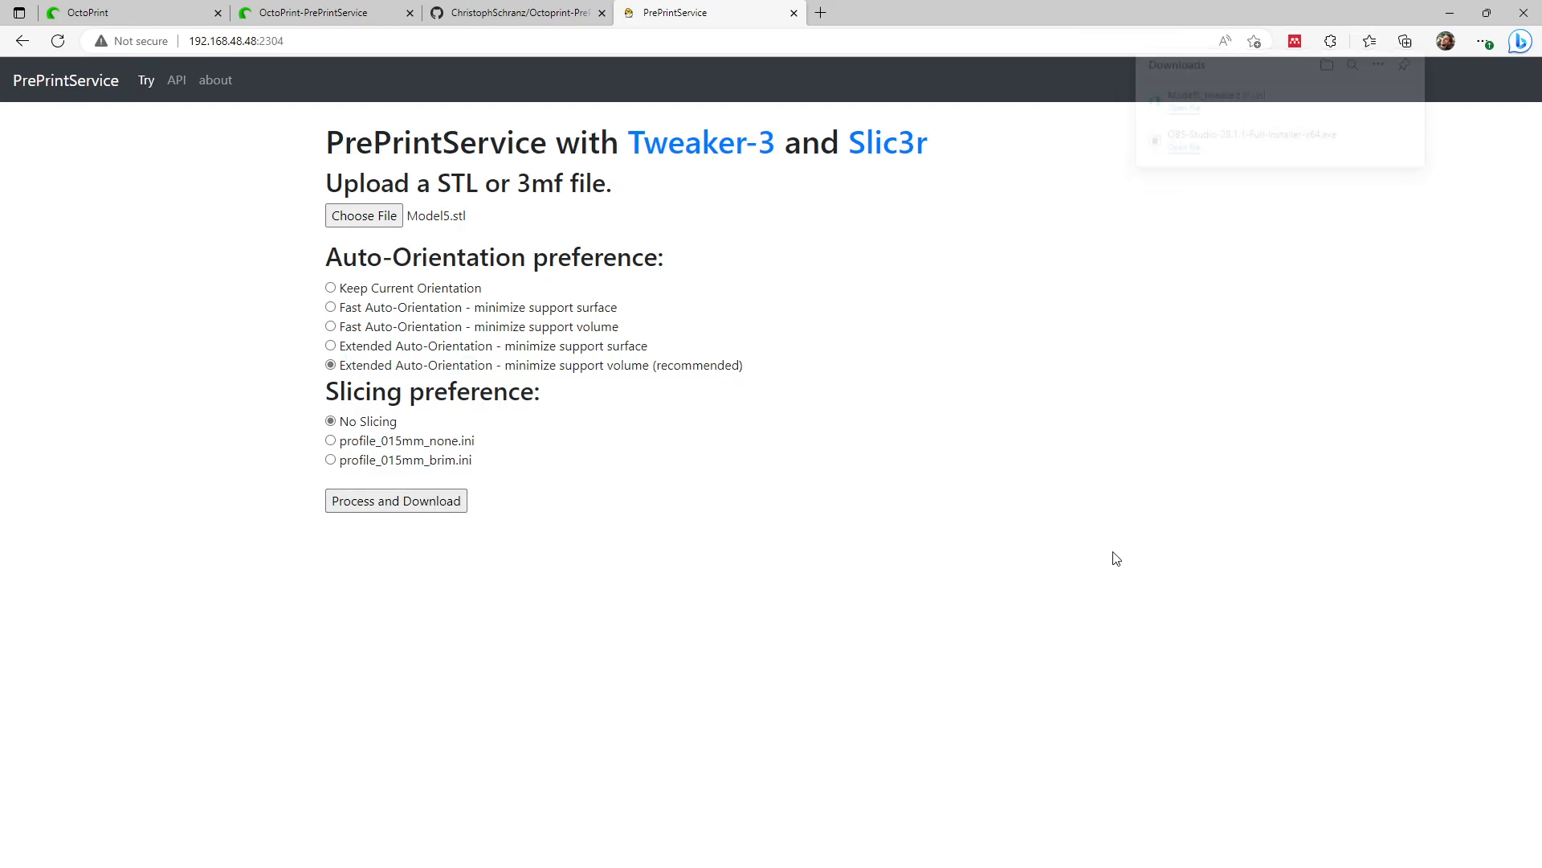
- Return to OctoPrint and view where new plugins are installed from the repository in the Plugin Manager settings
left_click(294, 7)
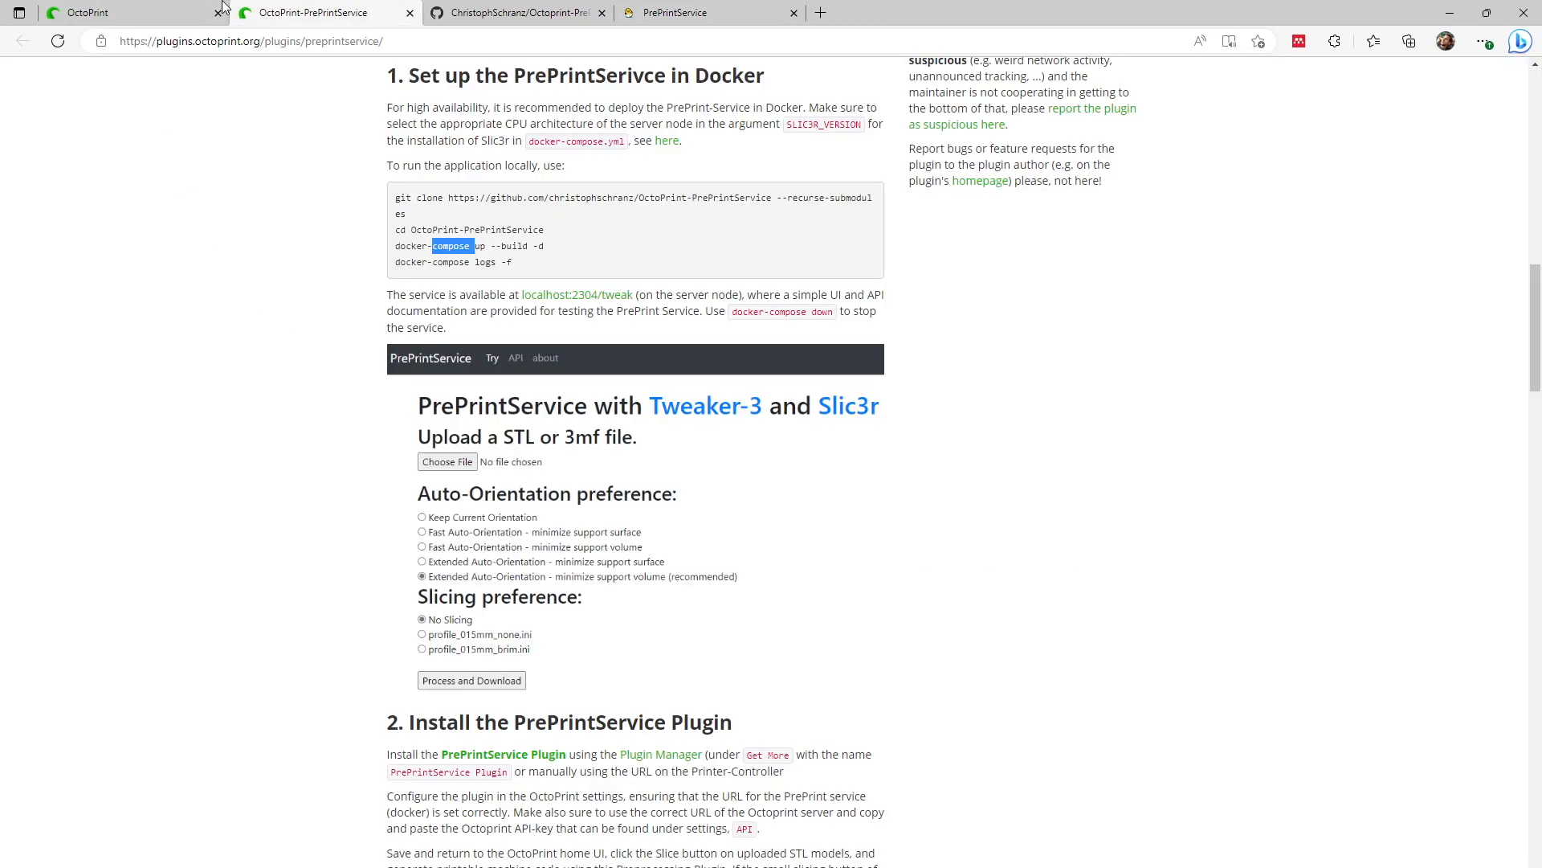
left_click(172, 8)
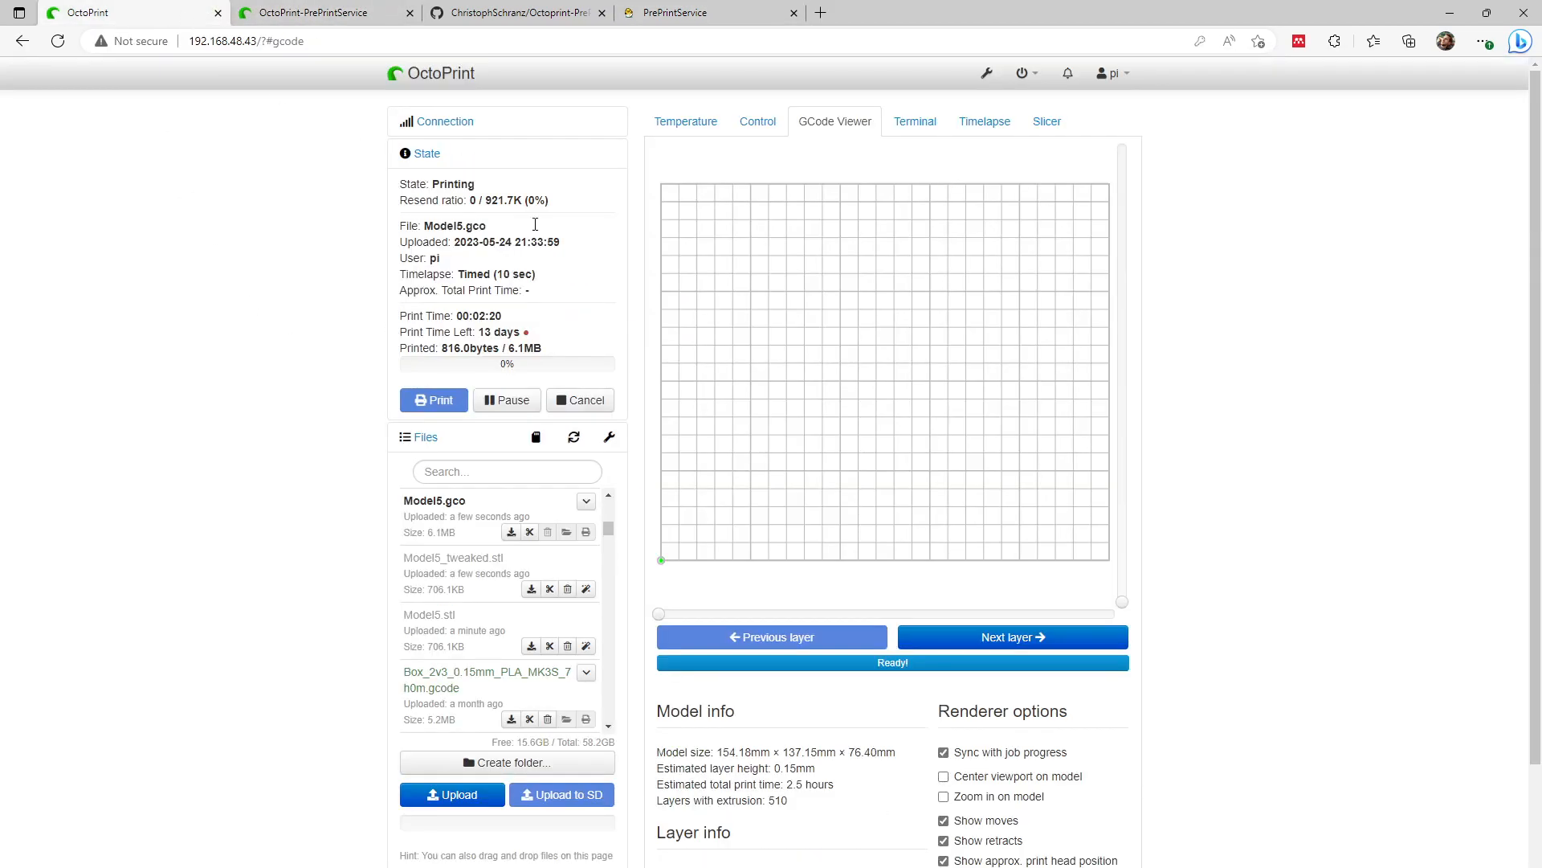
left_click(987, 74)
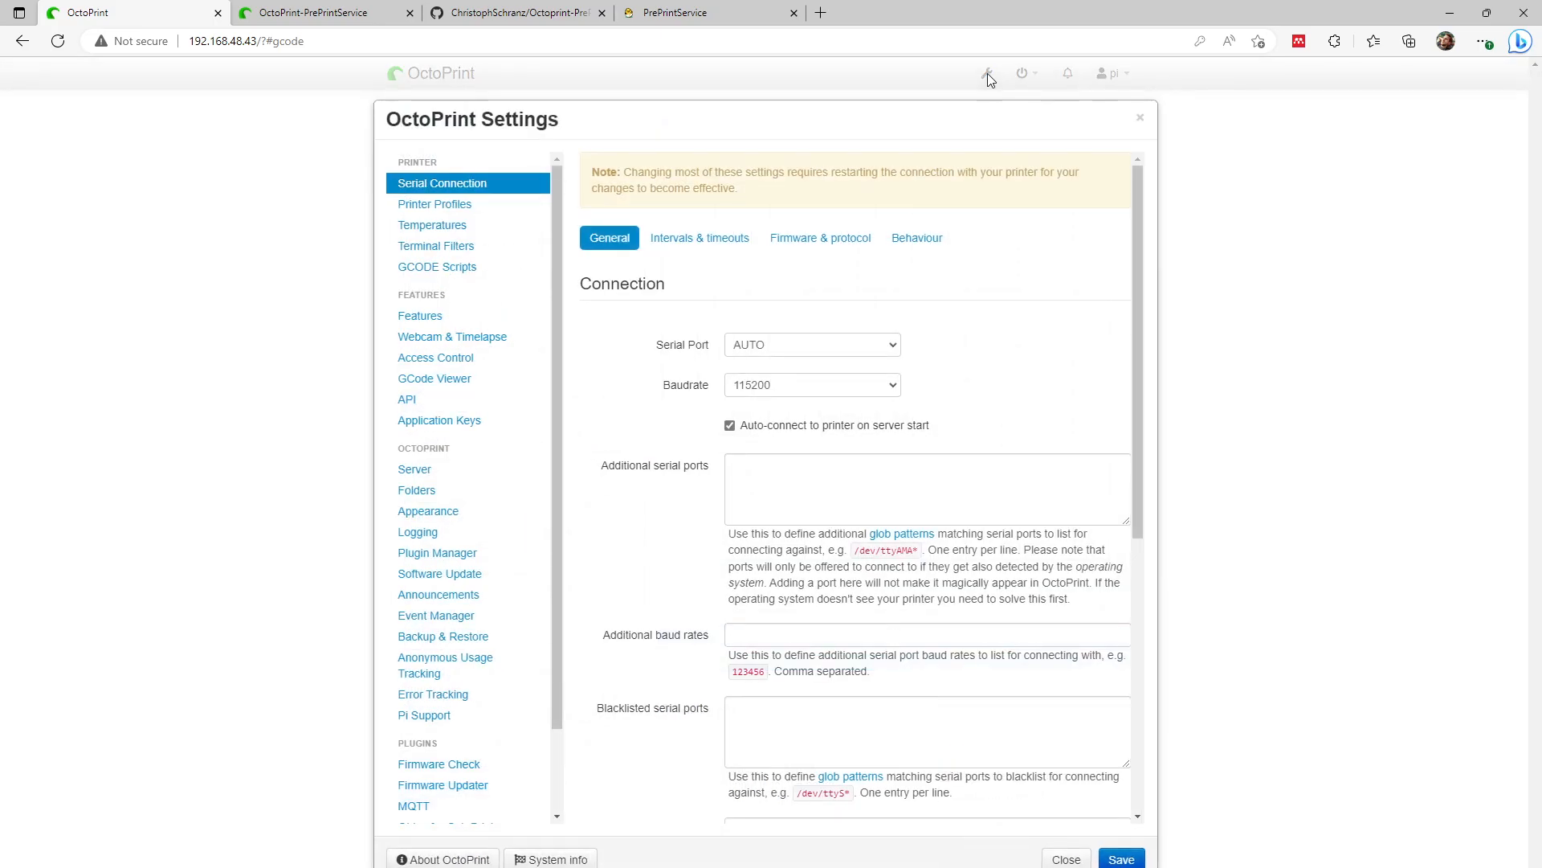
left_click(446, 562)
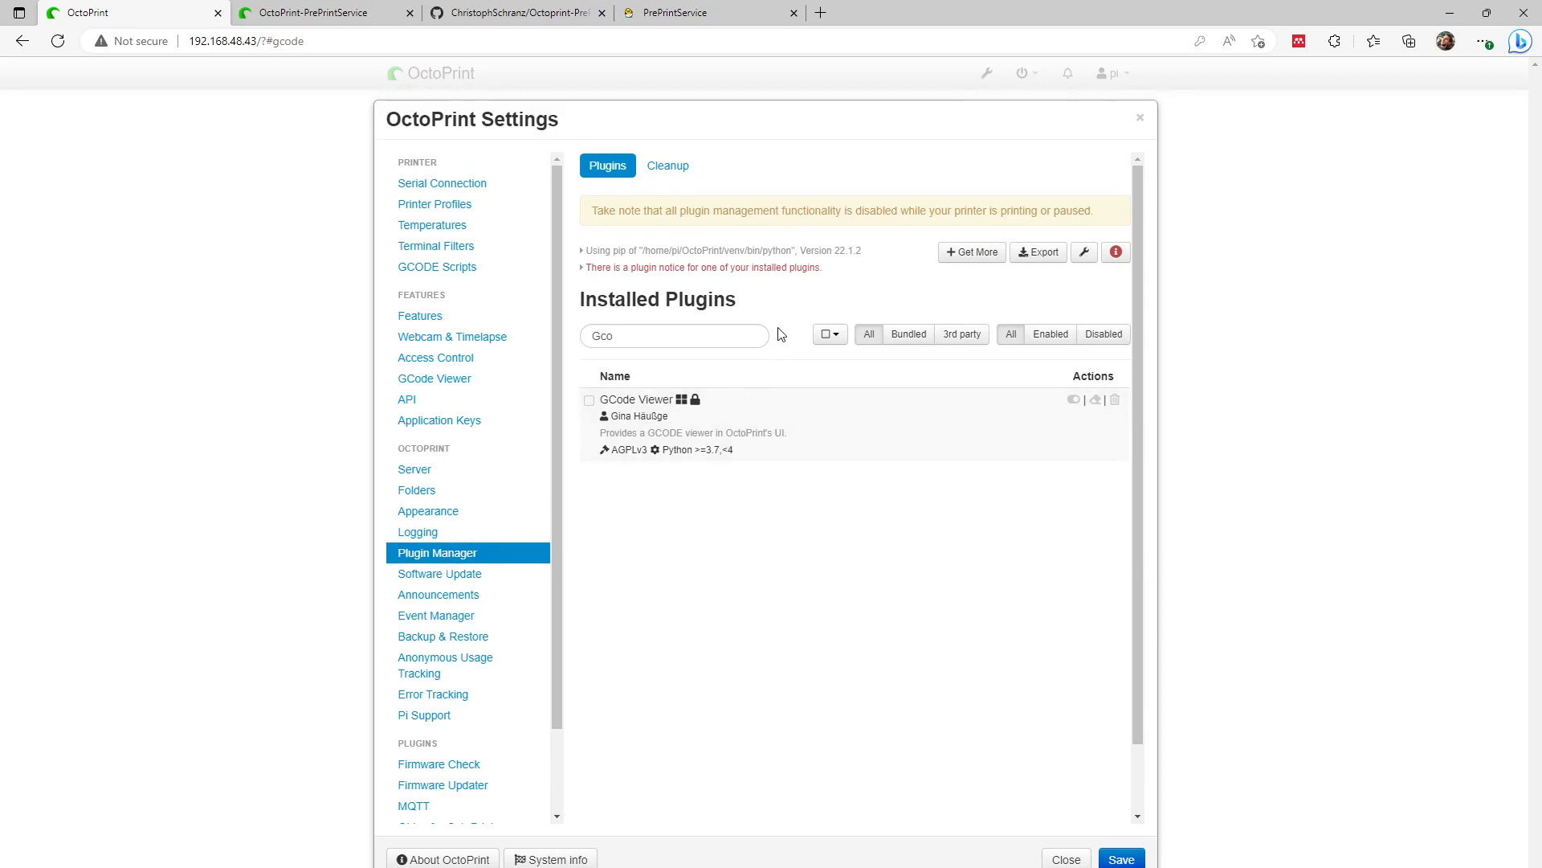
left_click(965, 255)
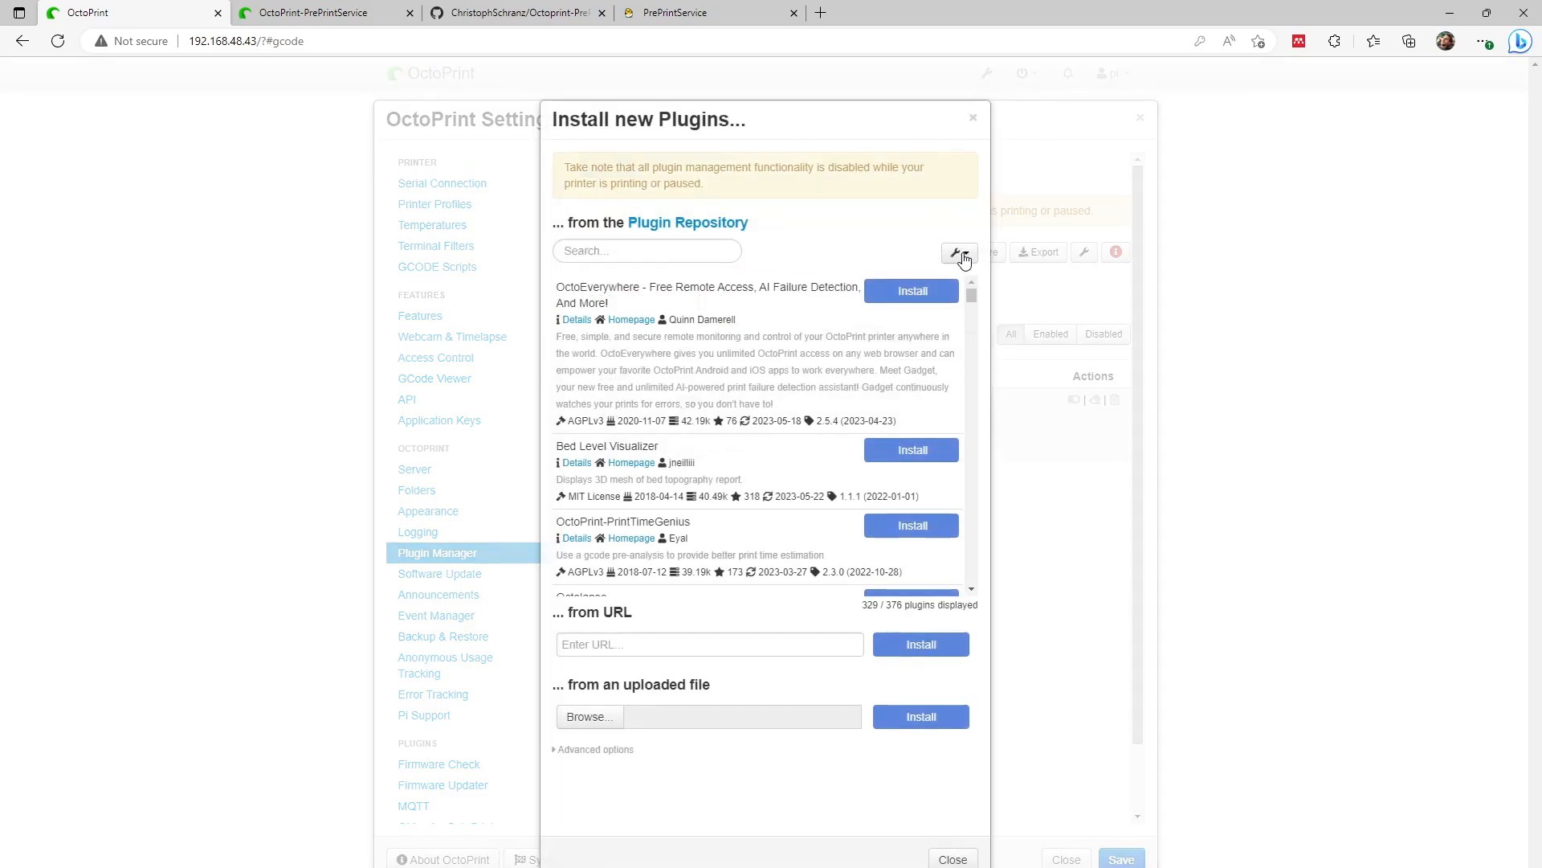
left_click(629, 249)
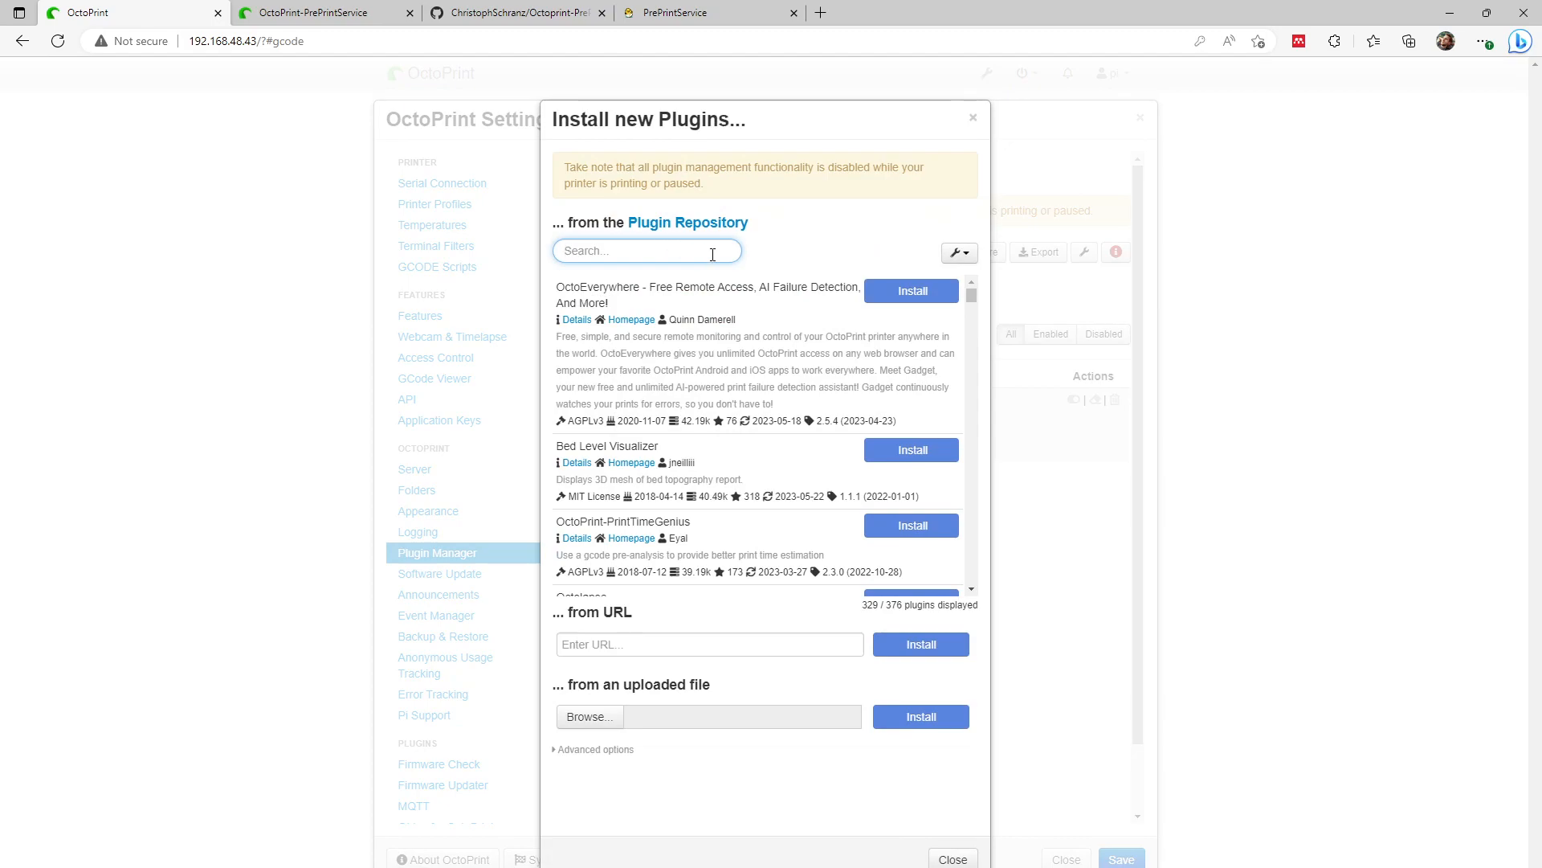
left_click(973, 121)
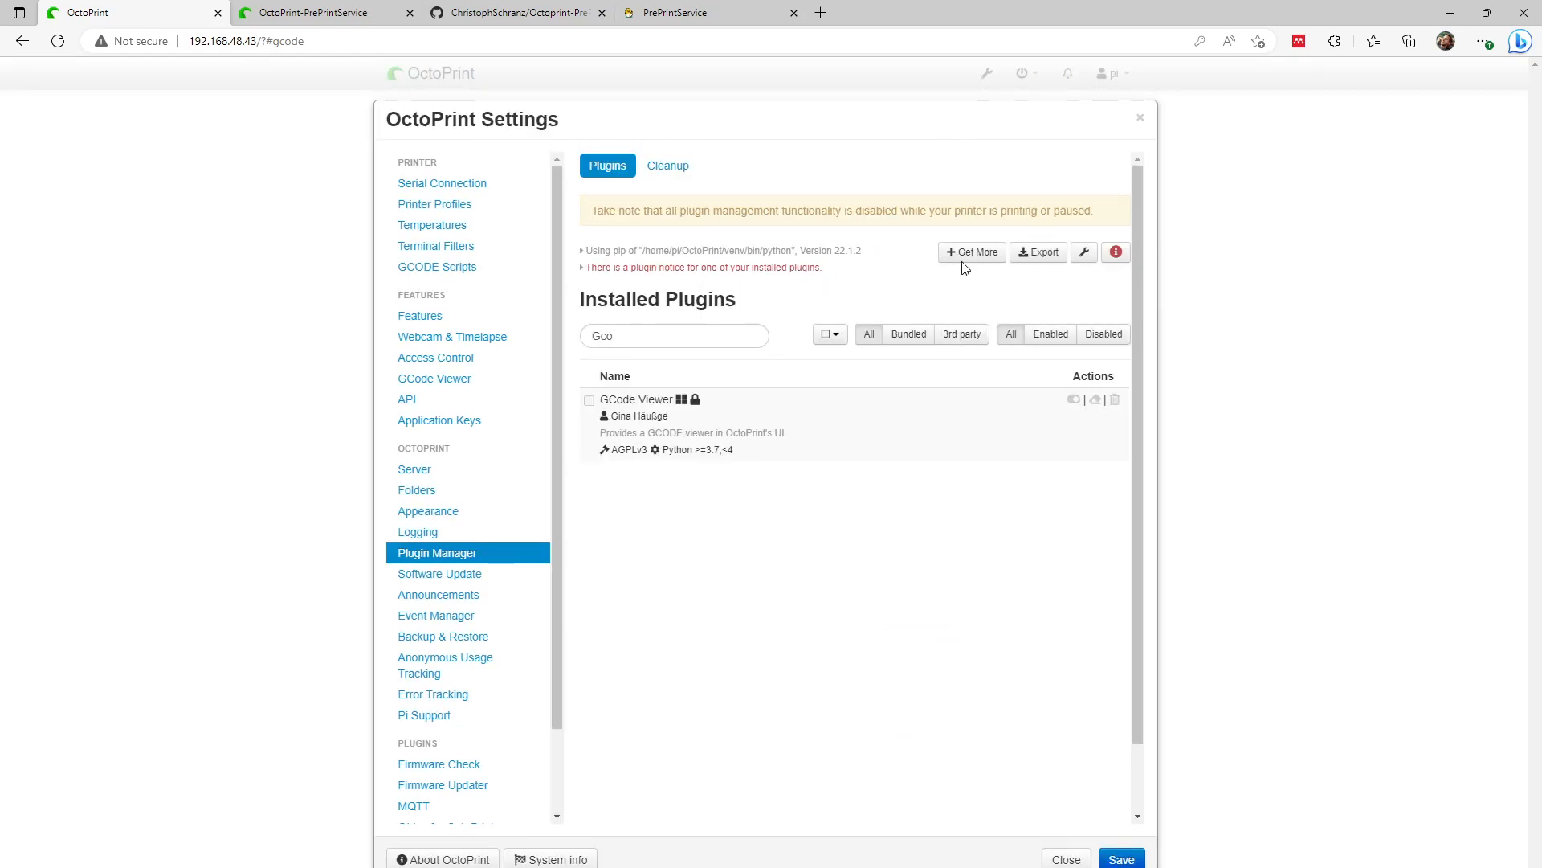
- Filter the installed plugins by "PreP" to locate the Preprintservice Plugin
left_click_drag(664, 333, 564, 340)
type("Pre")
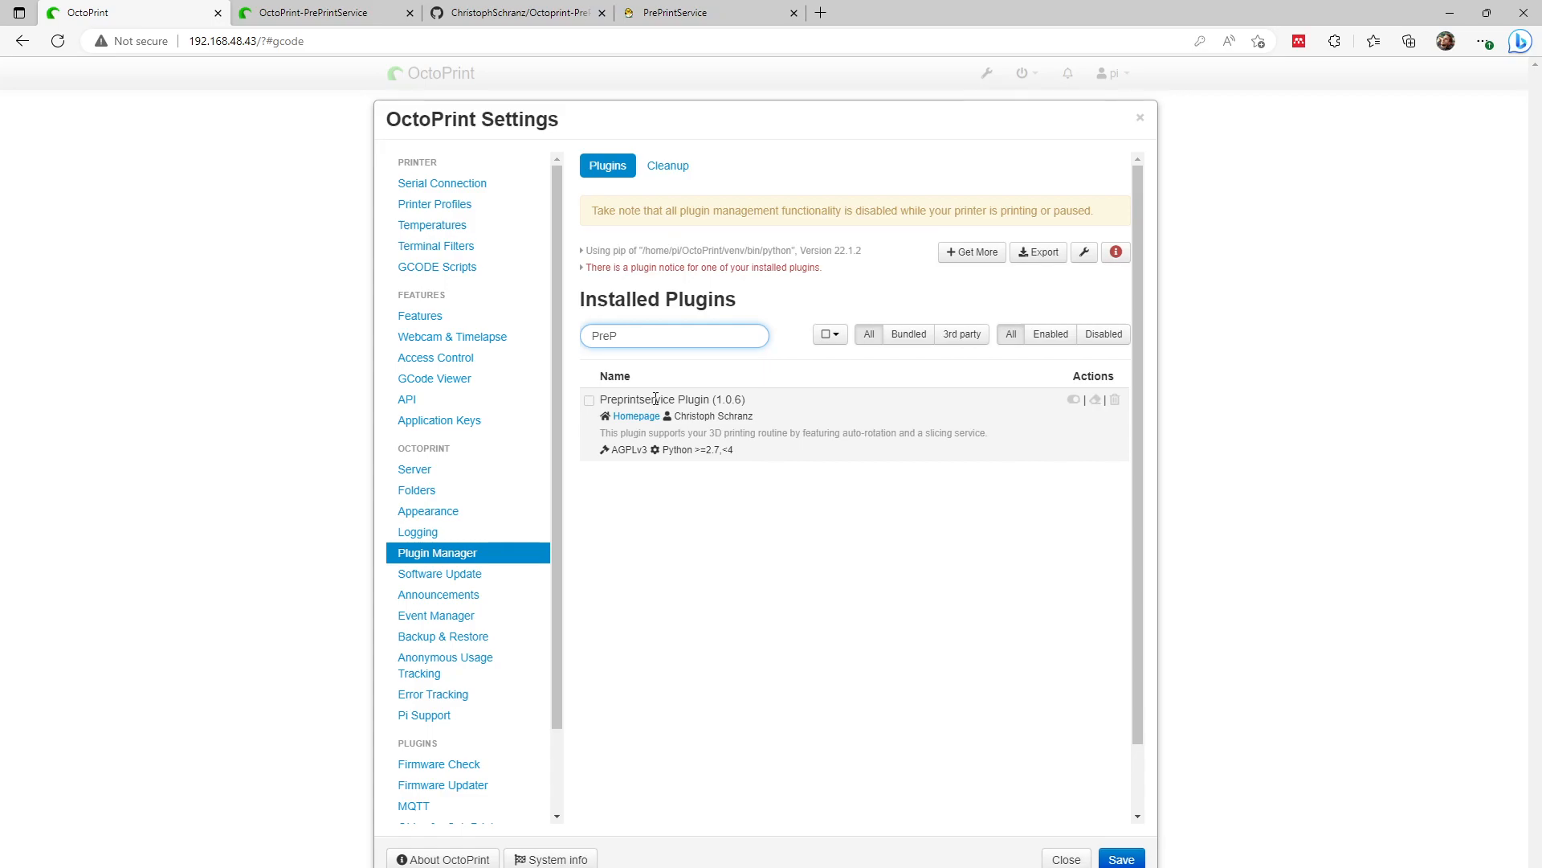
type("P")
- Filter the installed plugins by "Slicer" to check for the Slicer plugin
left_click_drag(620, 336, 586, 339)
type("Cli")
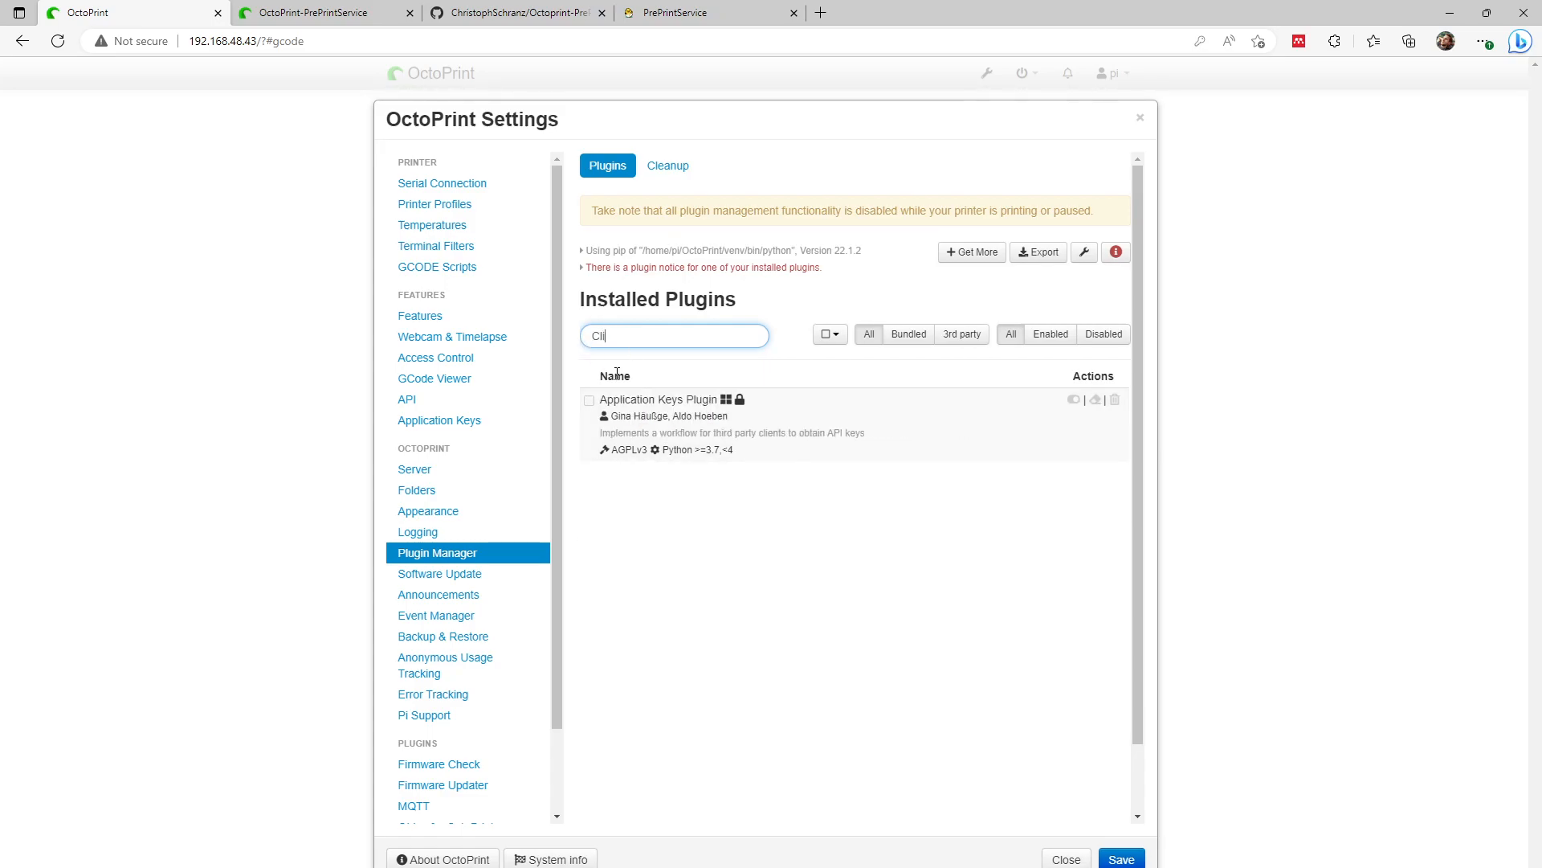
key("BackSpace")
key("BackSpace")
type("Sli")
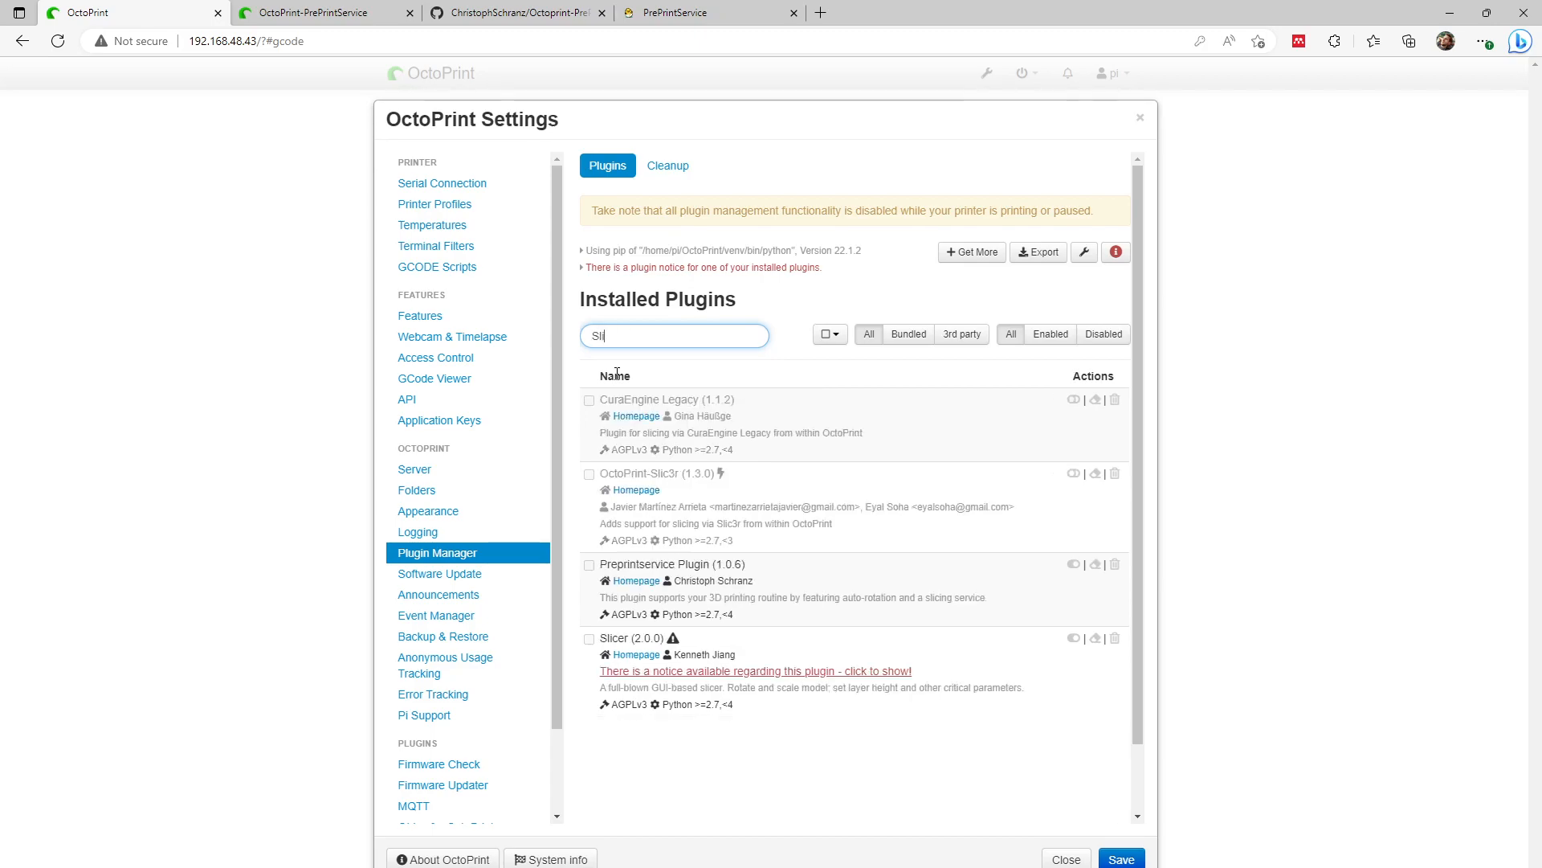
type("cer")
- Filter the installed plugins by "Gcod" to check for the GCode Viewer
left_click_drag(618, 335, 584, 333)
type("G")
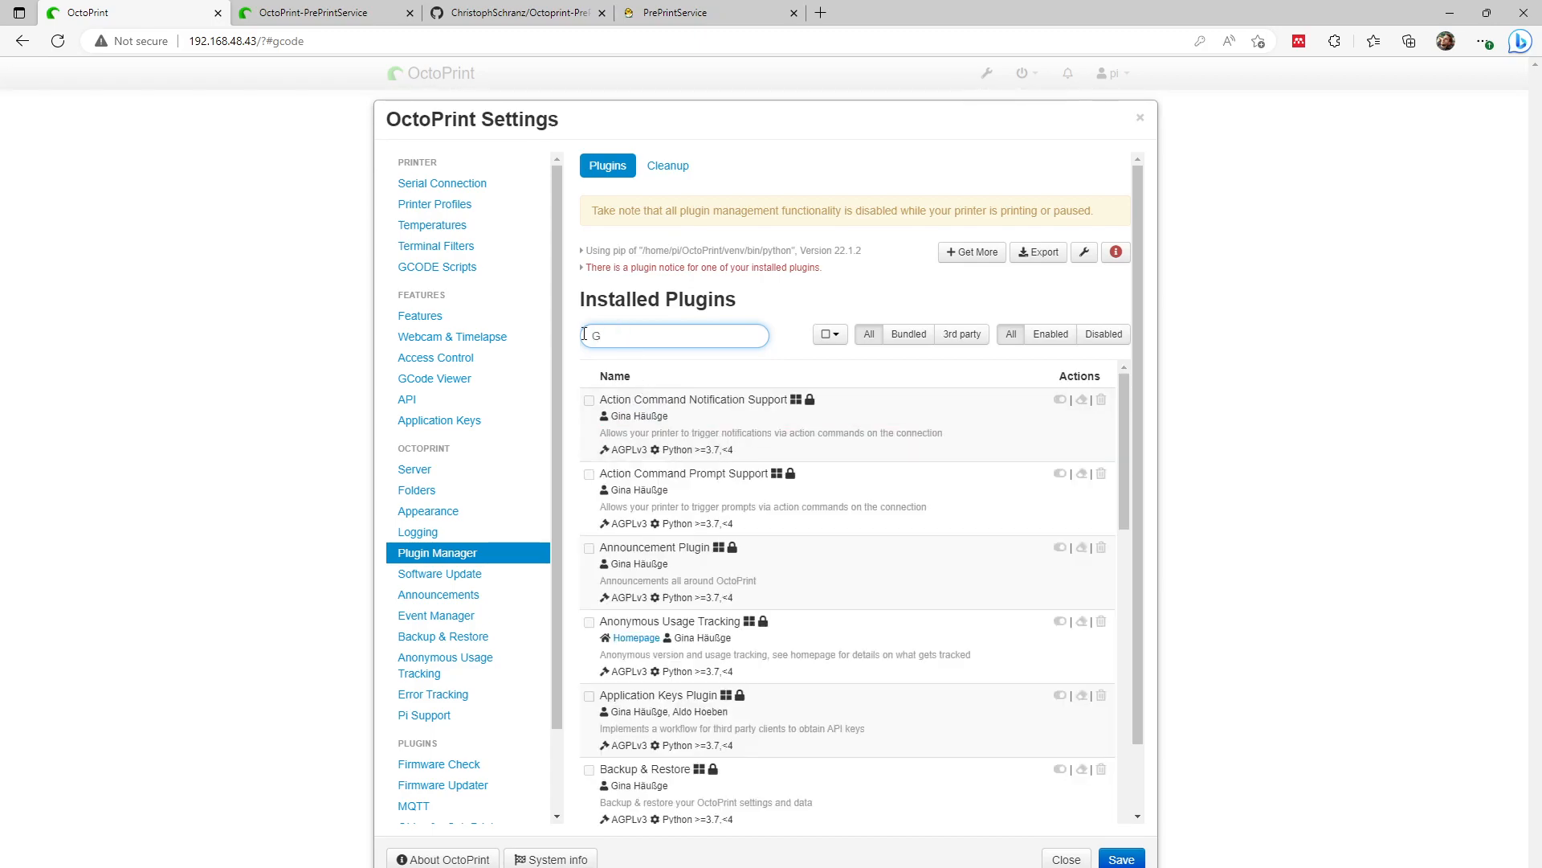
type("cod")
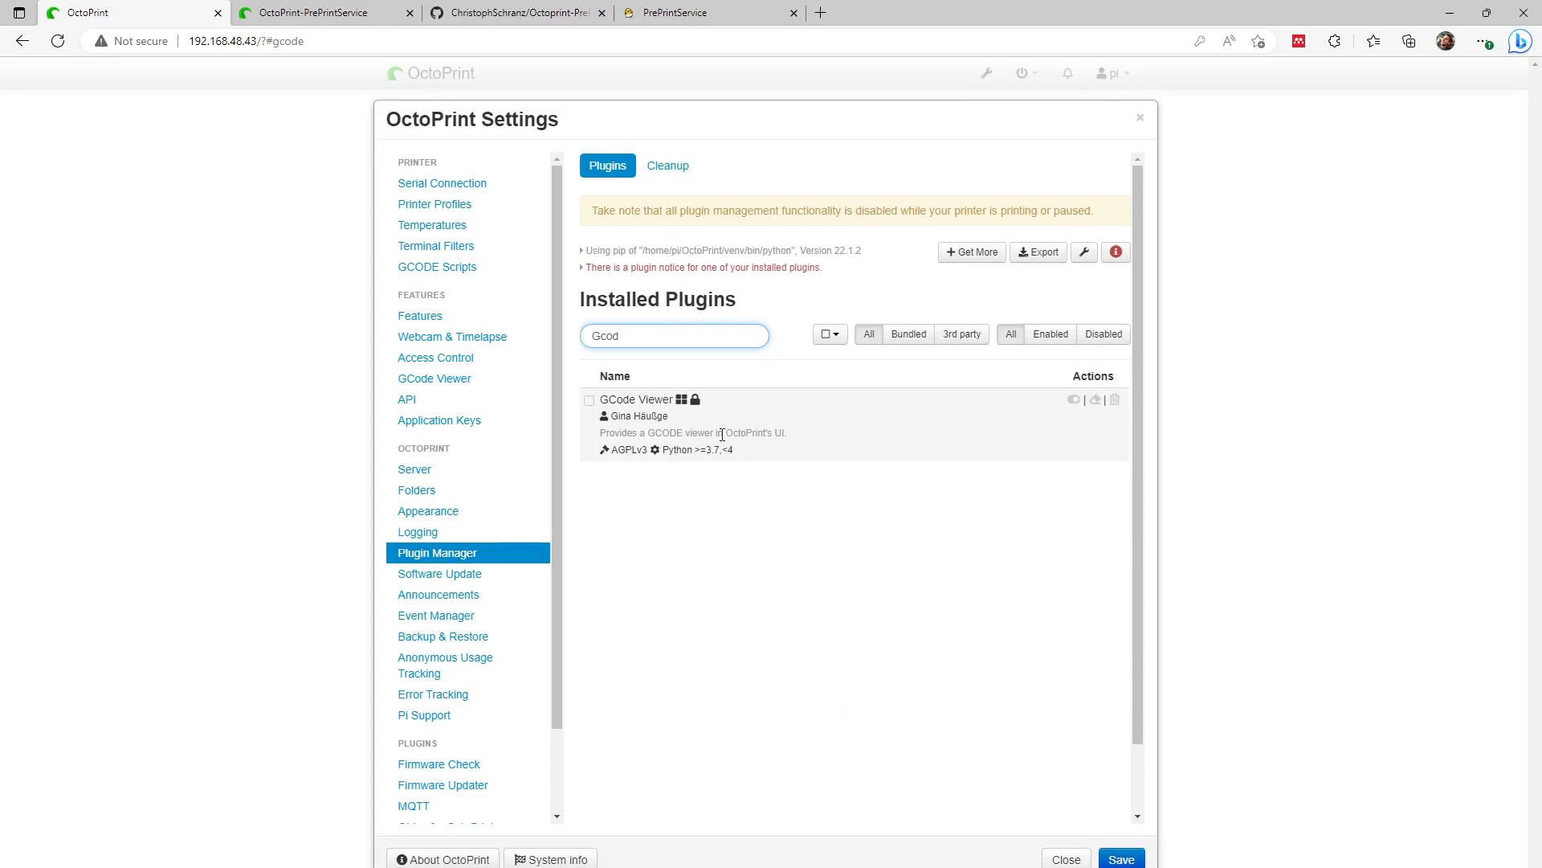
- Open the Preprintservice Plugin settings and compare the PrePrintService URL with the address of the service's web page
scroll(733, 431, "down", 2)
scroll(487, 628, "down", 2)
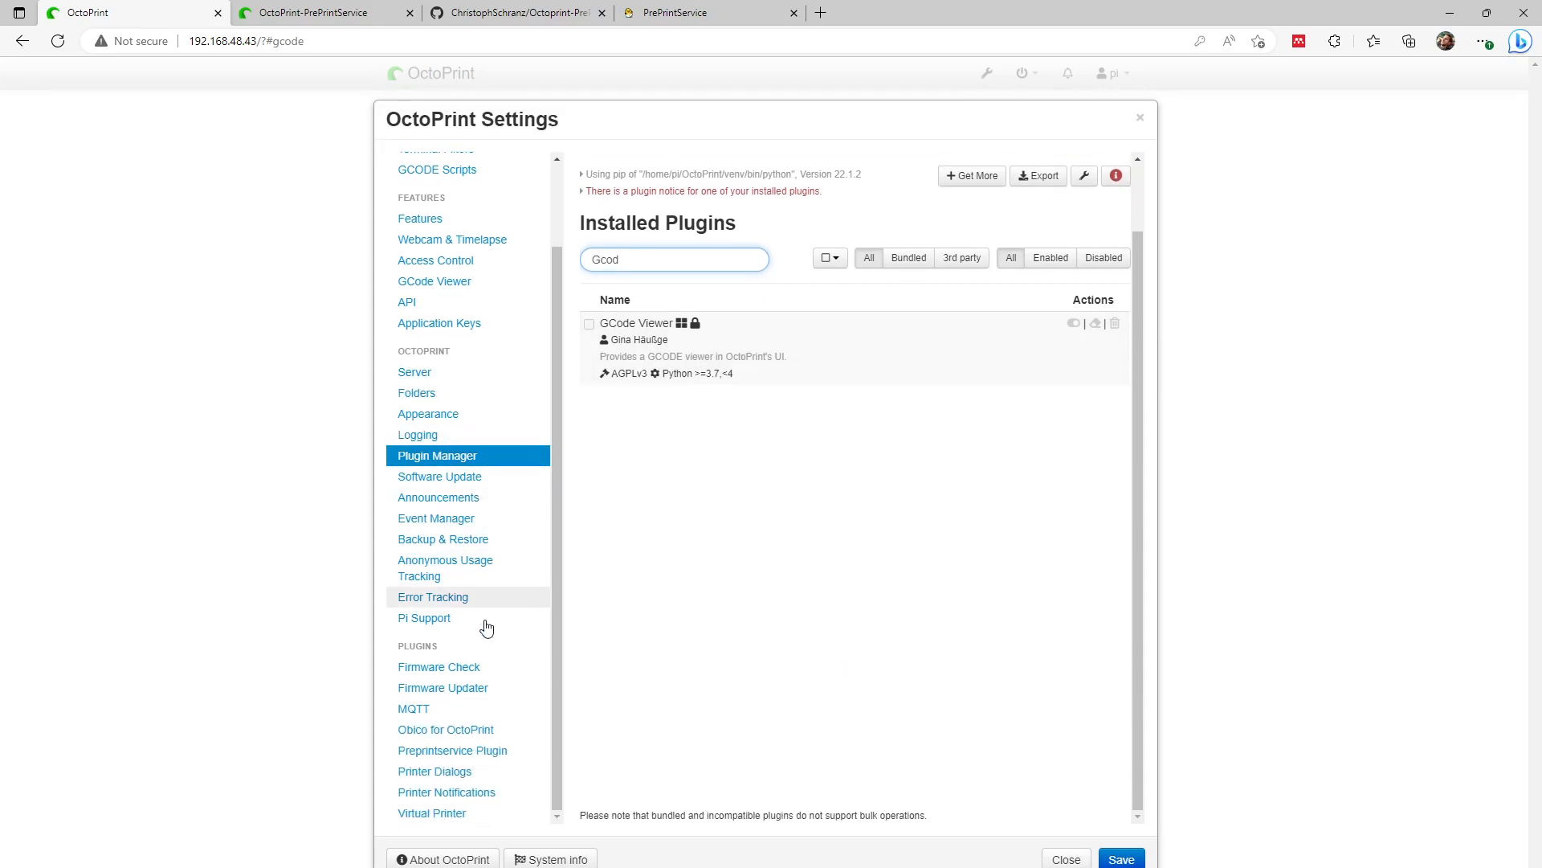
left_click(473, 760)
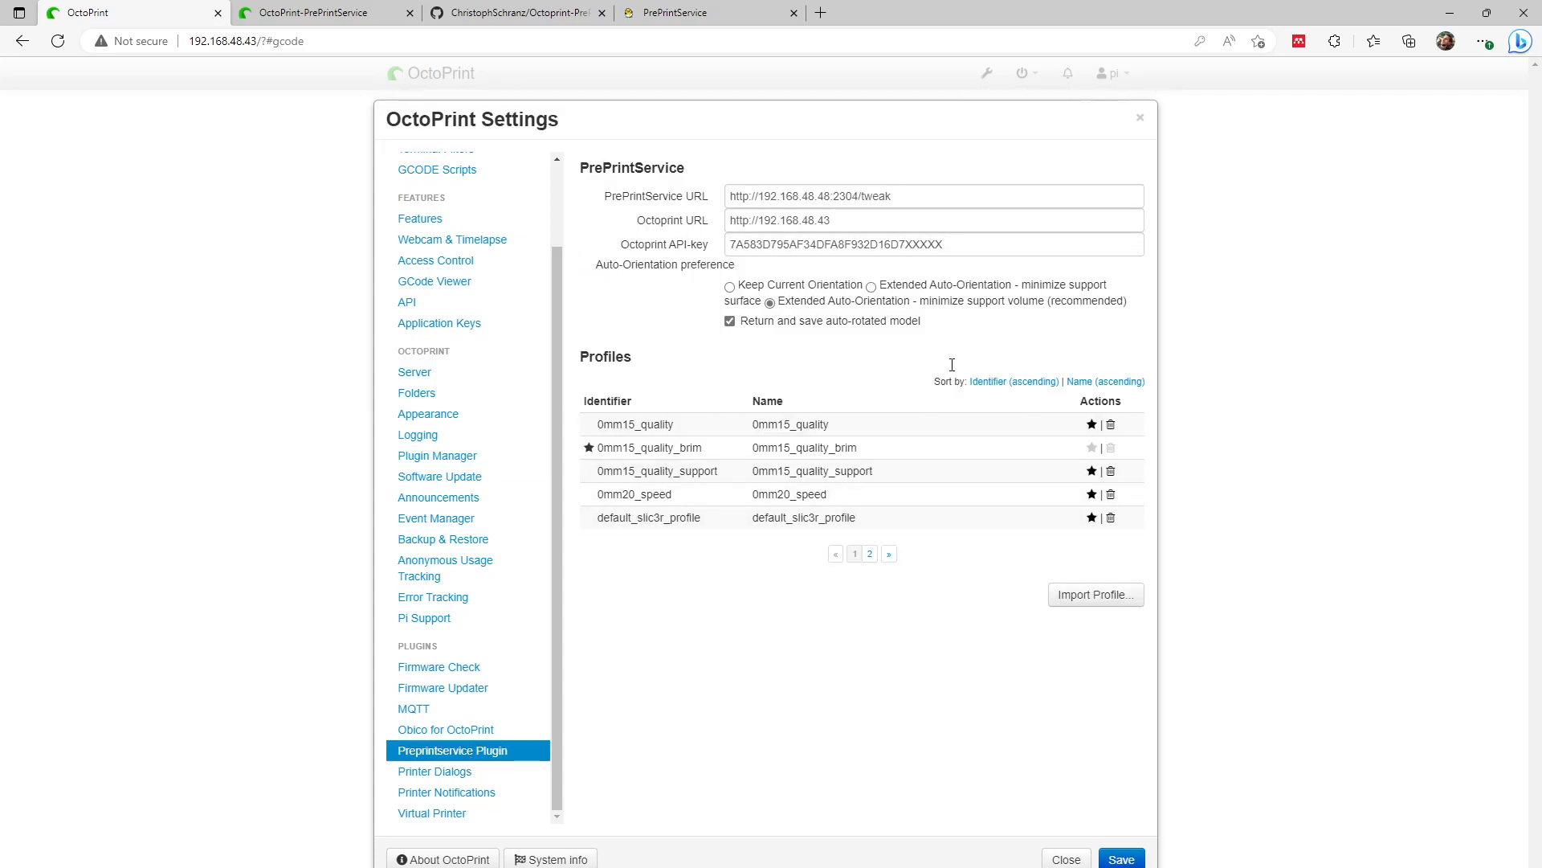
triple_click(922, 194)
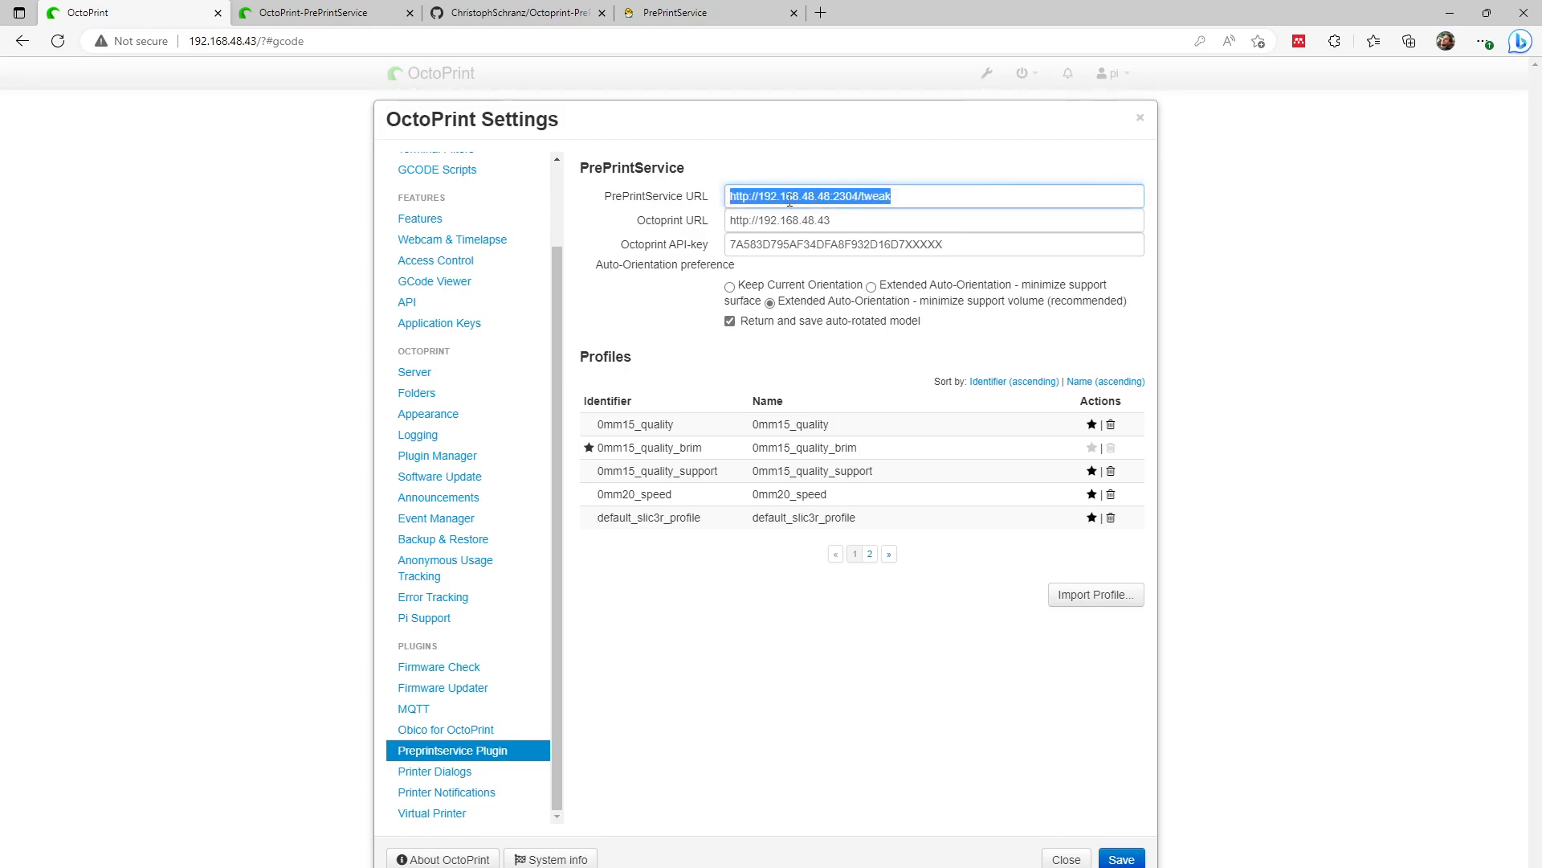
left_click(679, 13)
left_click(239, 40)
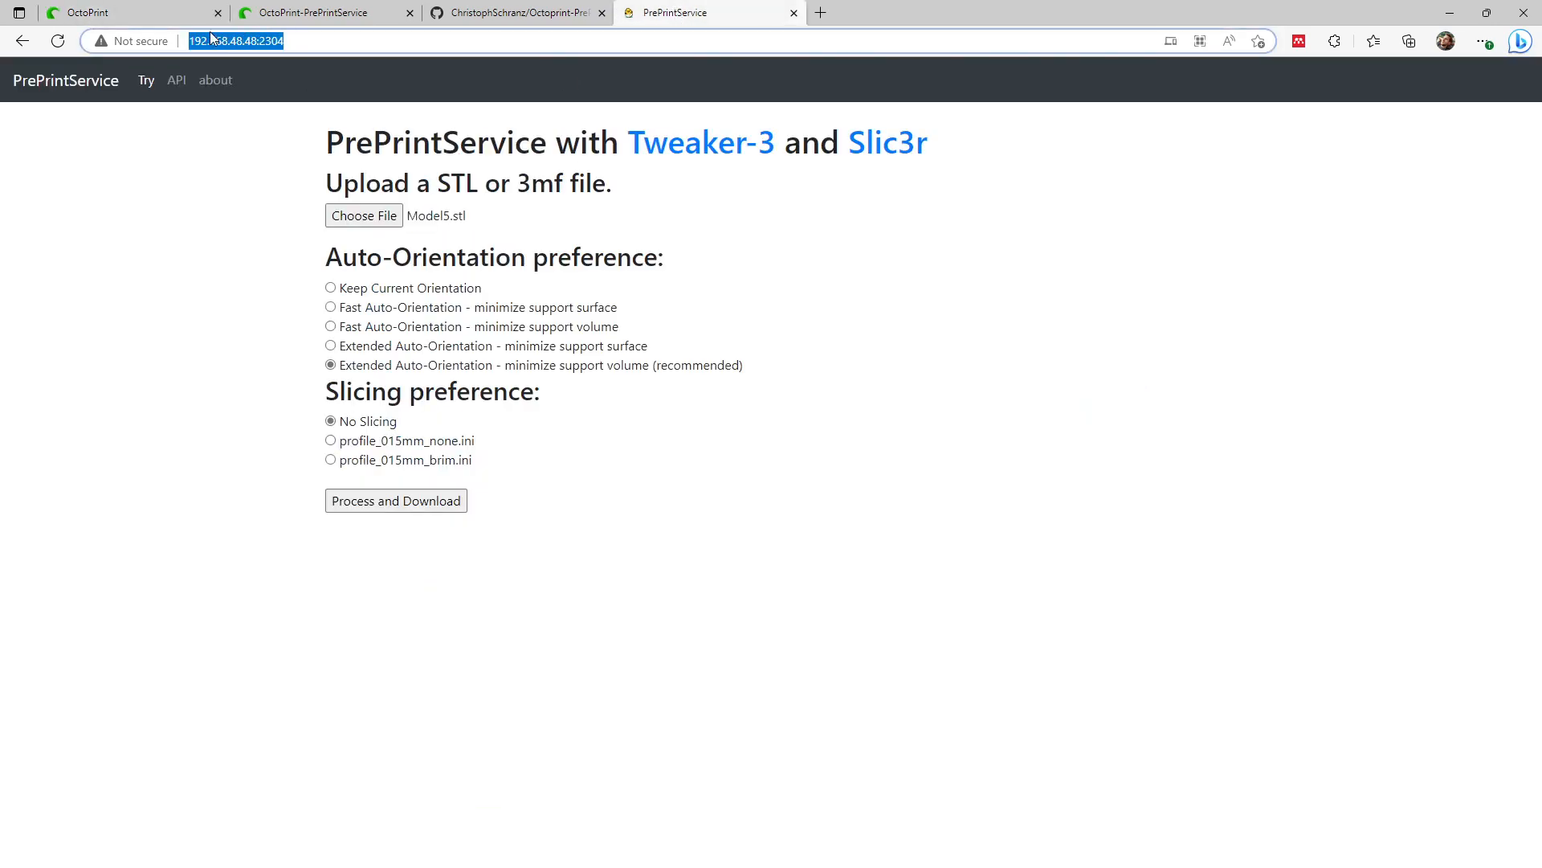
- Return to the OctoPrint settings and compare the Octoprint URL with the address OctoPrint is opened from
left_click(88, 12)
left_click_drag(843, 220, 738, 222)
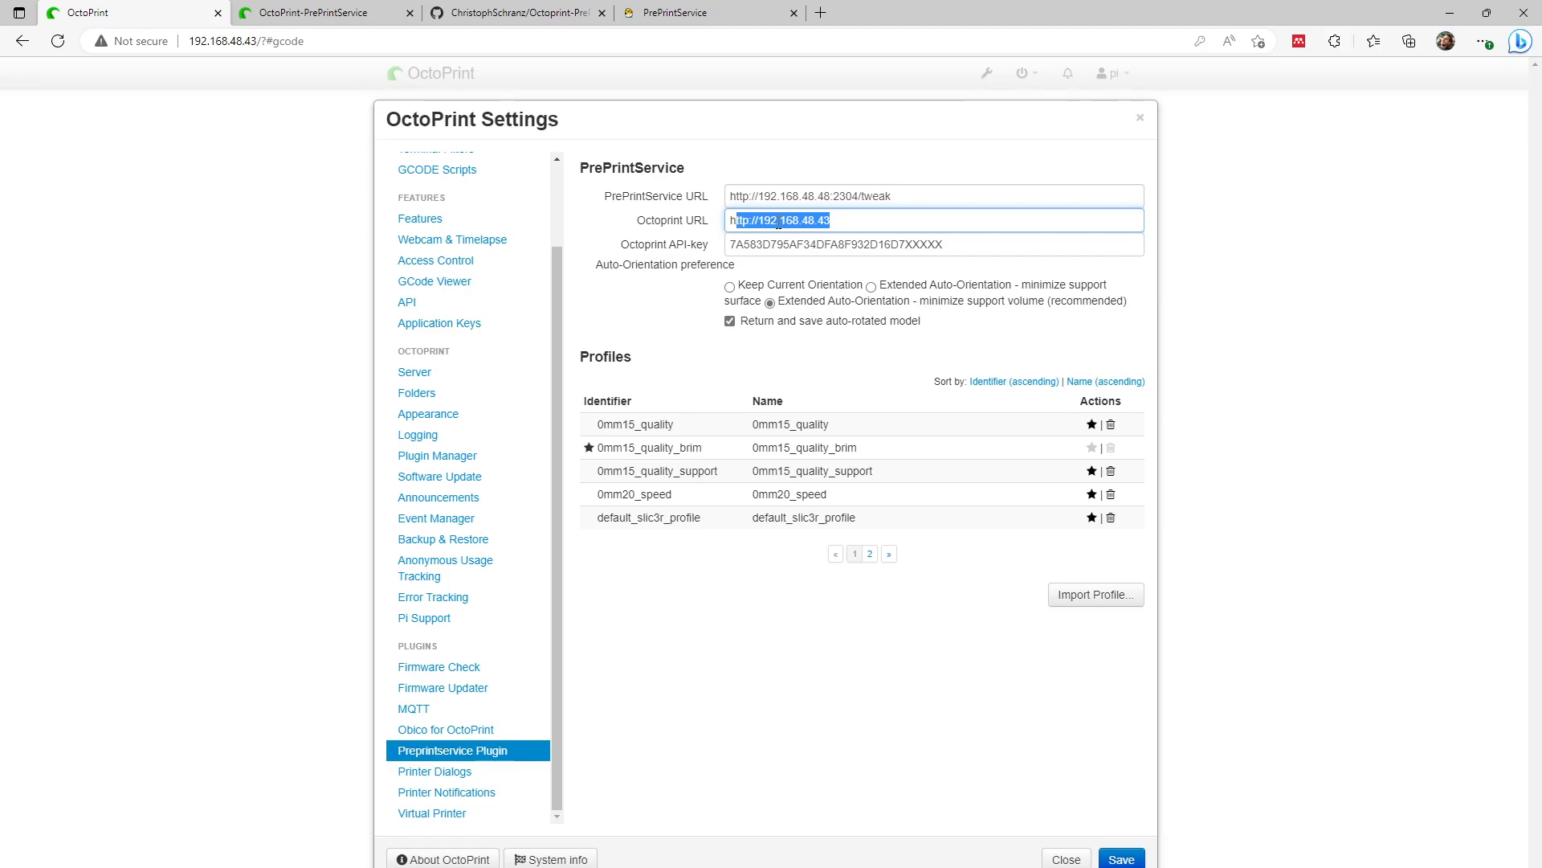
left_click(219, 42)
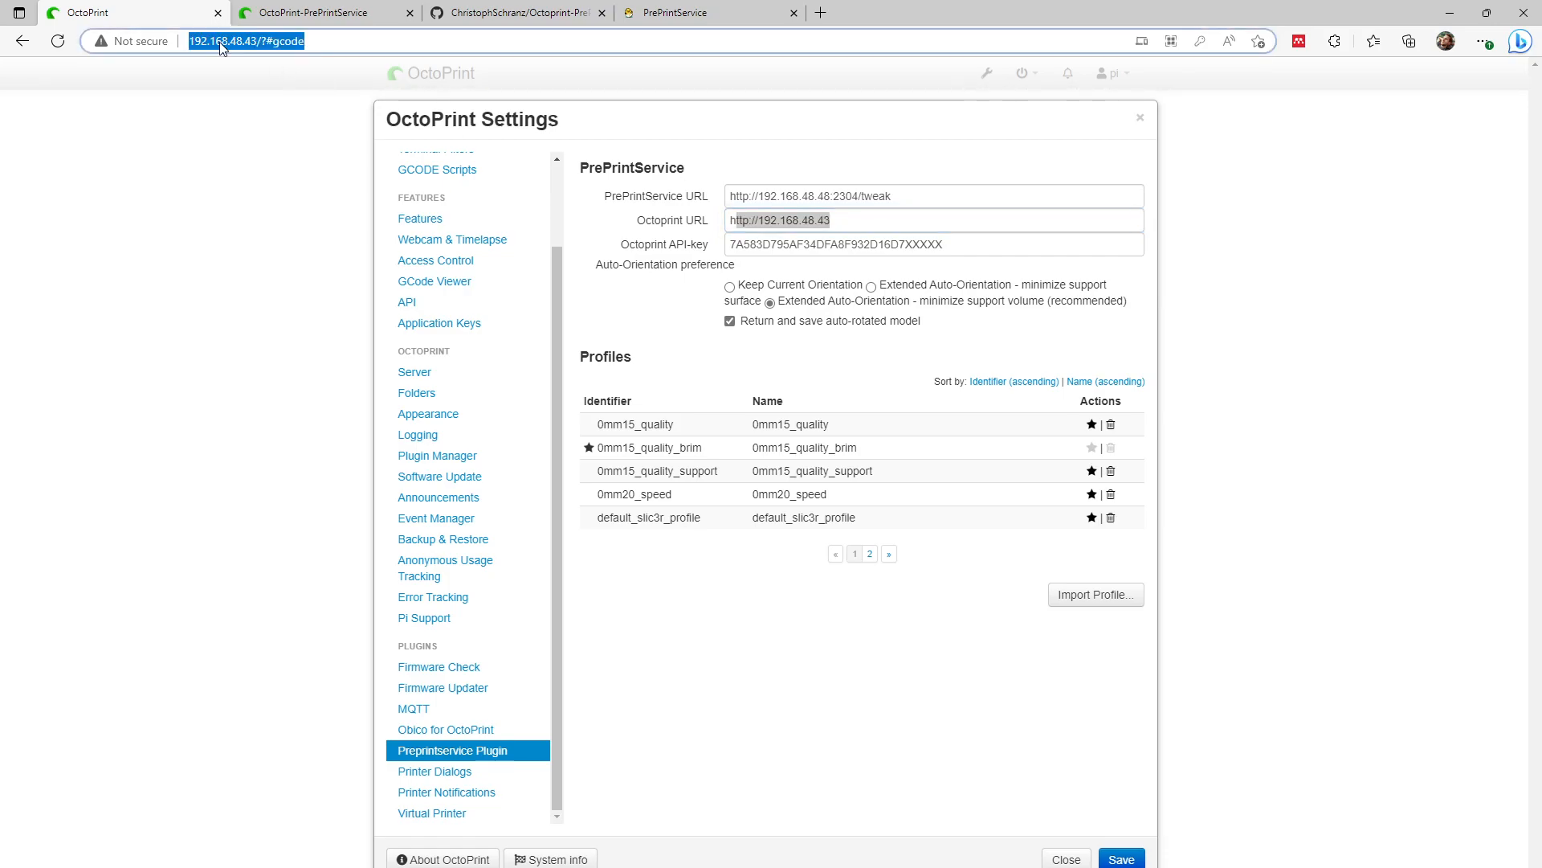
- Review the Octoprint API-key and the auto-orientation preference of the Preprintservice Plugin and save the settings
double_click(813, 242)
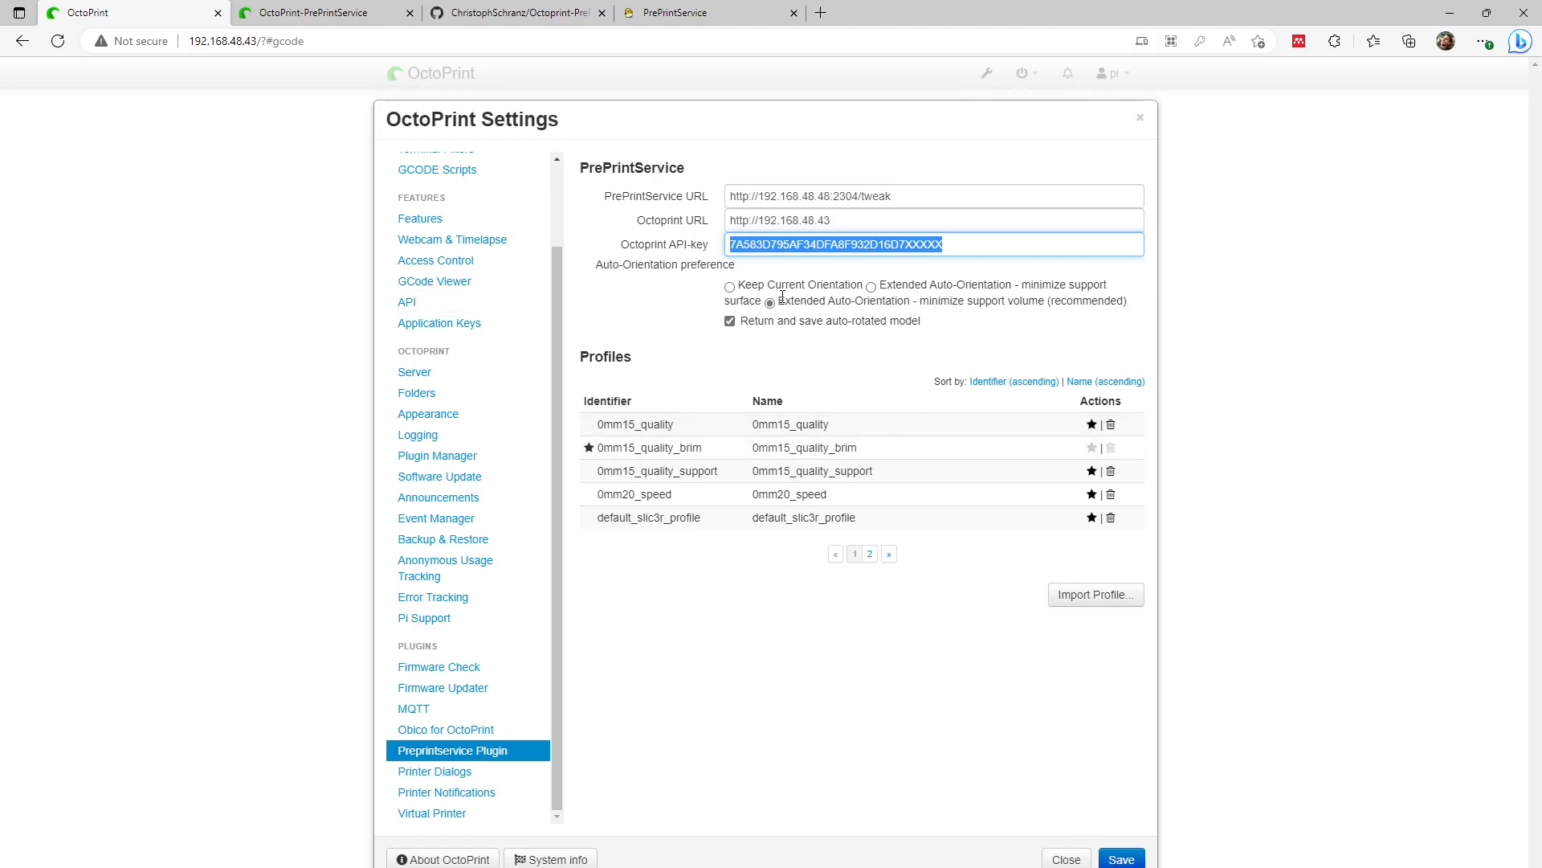
left_click_drag(778, 300, 845, 302)
left_click(922, 310)
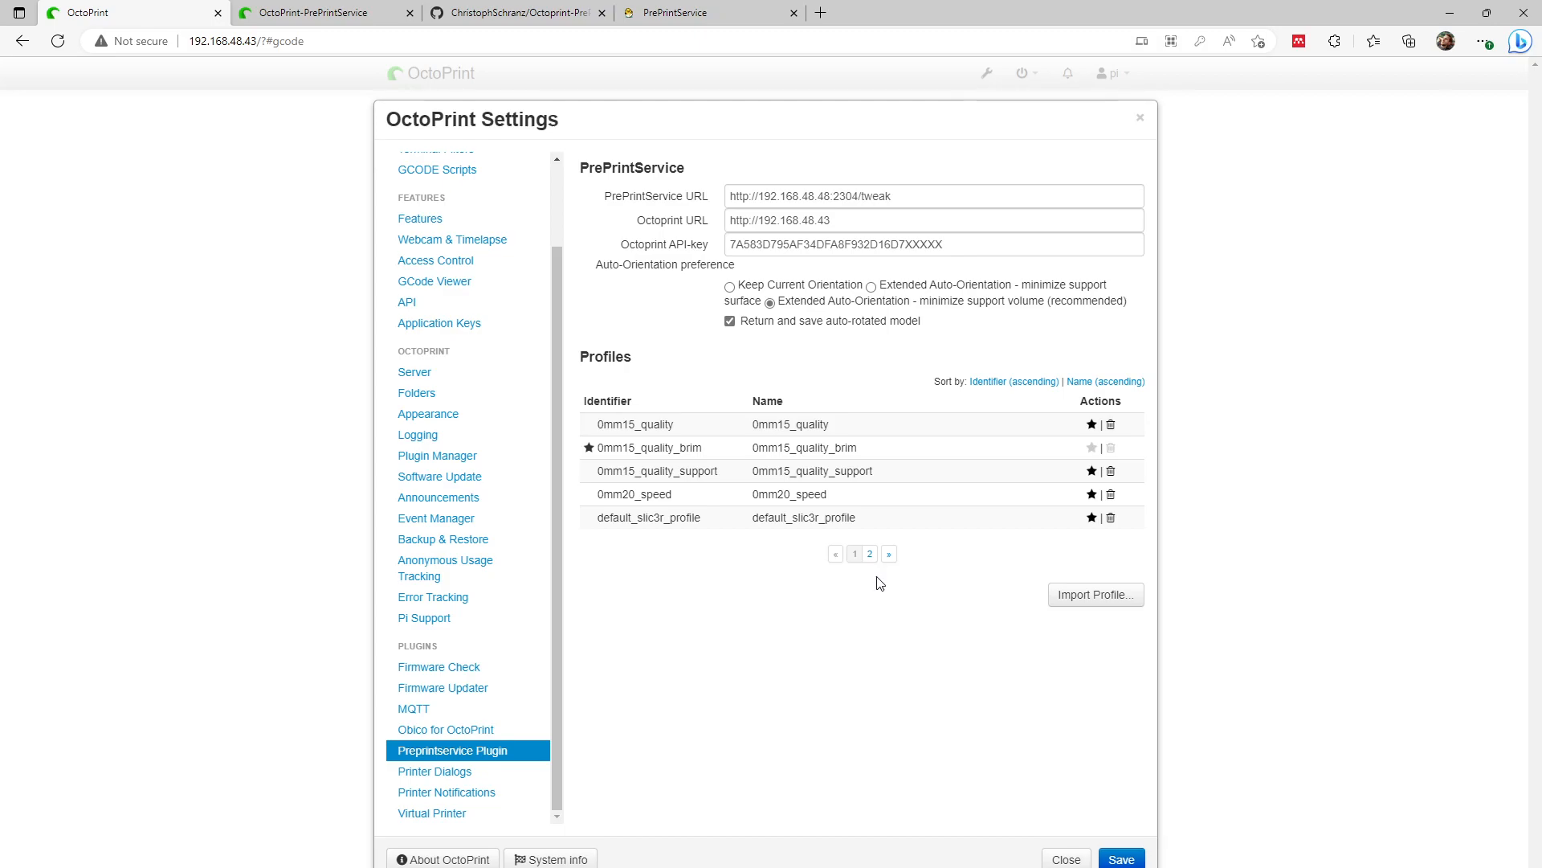
left_click(1111, 858)
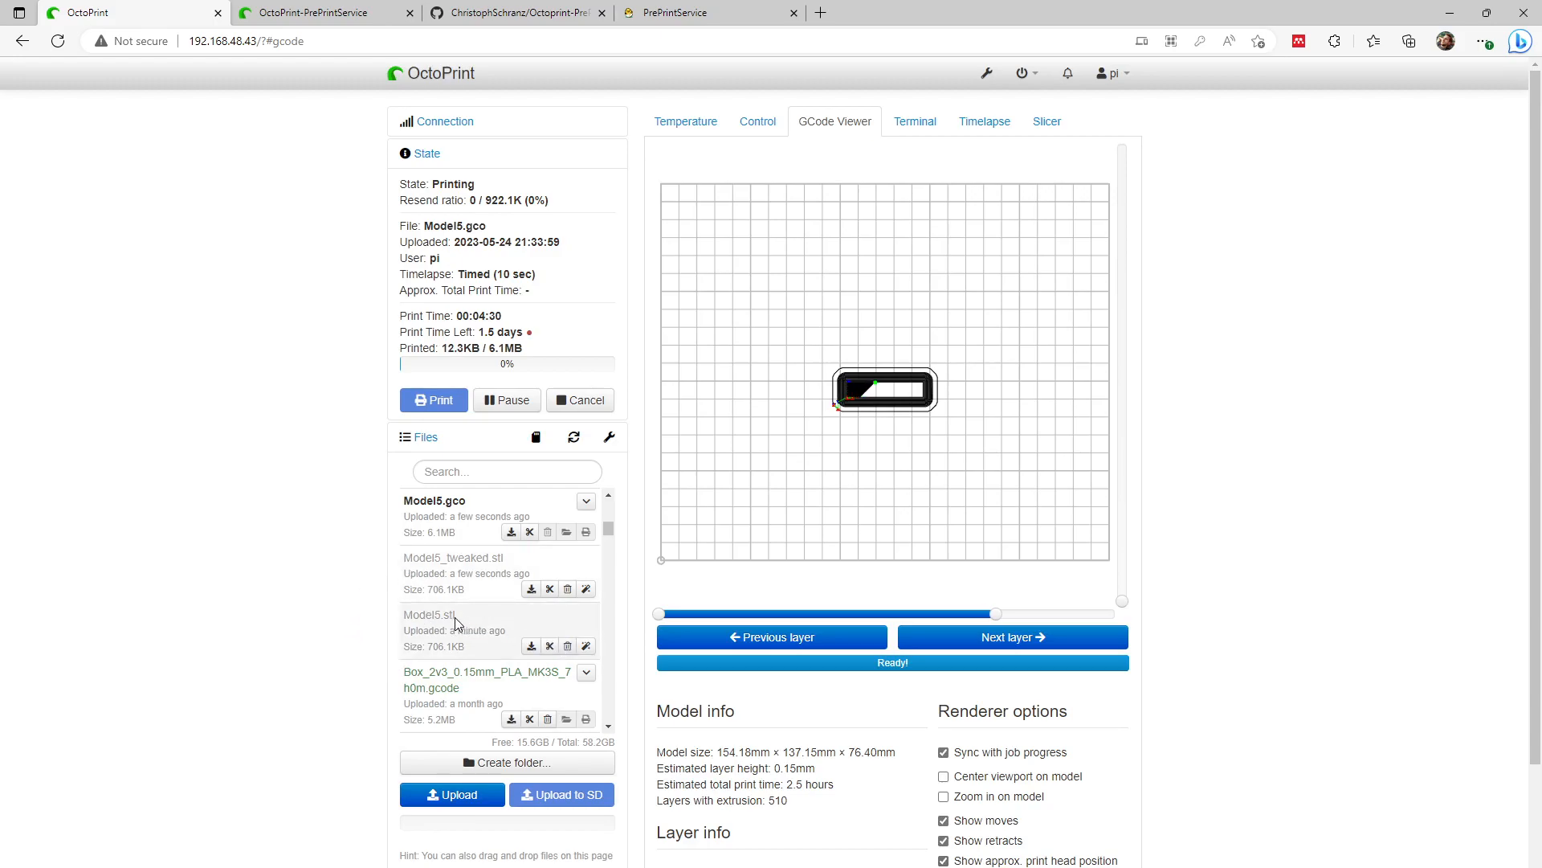
- Load Model5.stl into the Slicer and inspect its orientation on the print bed
left_click(588, 646)
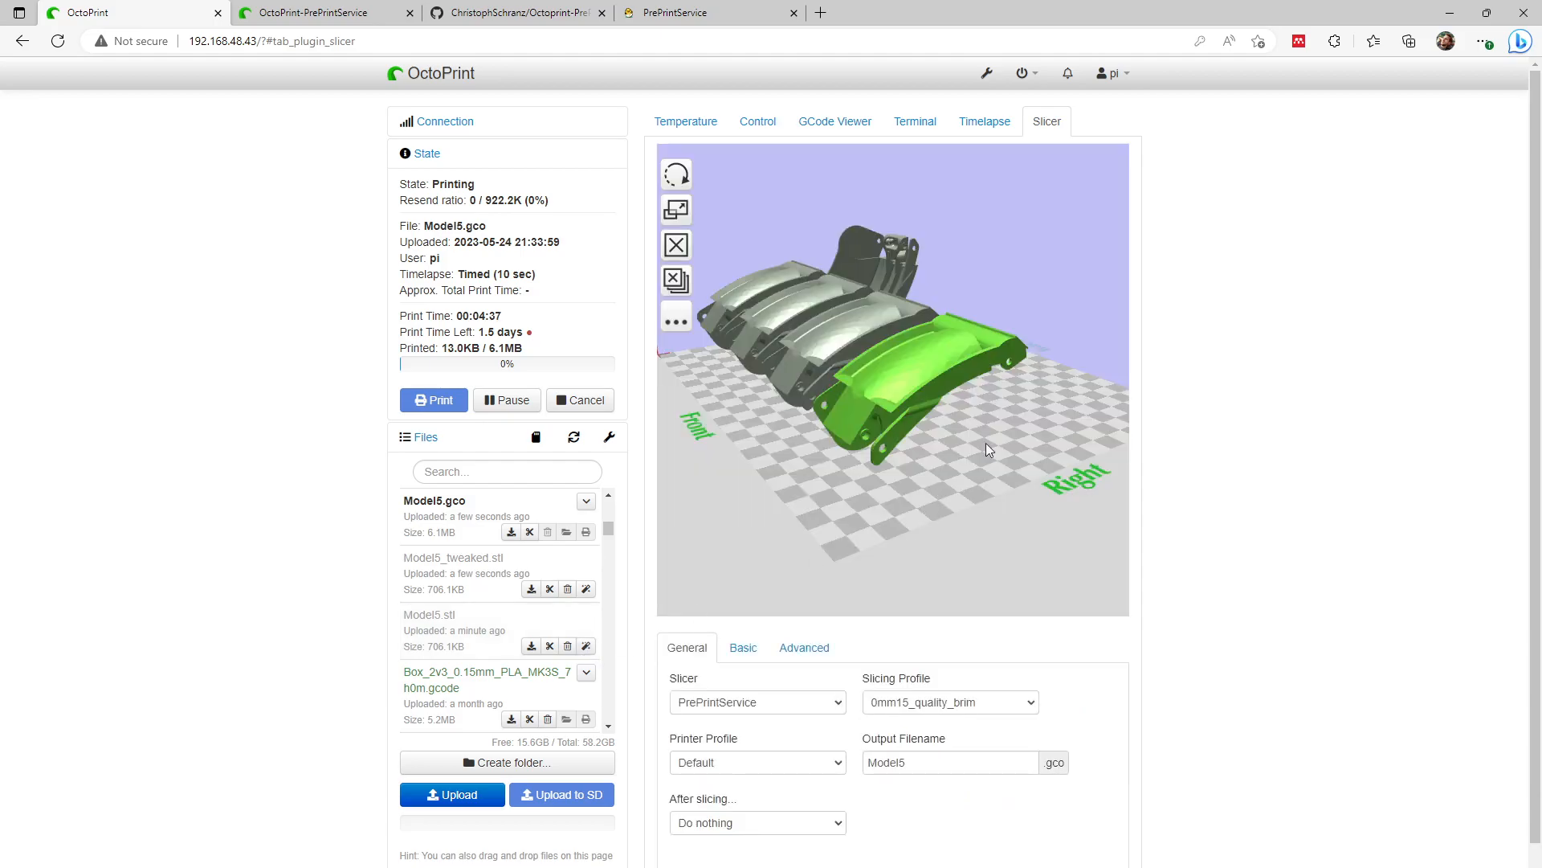
left_click_drag(1001, 450, 930, 513)
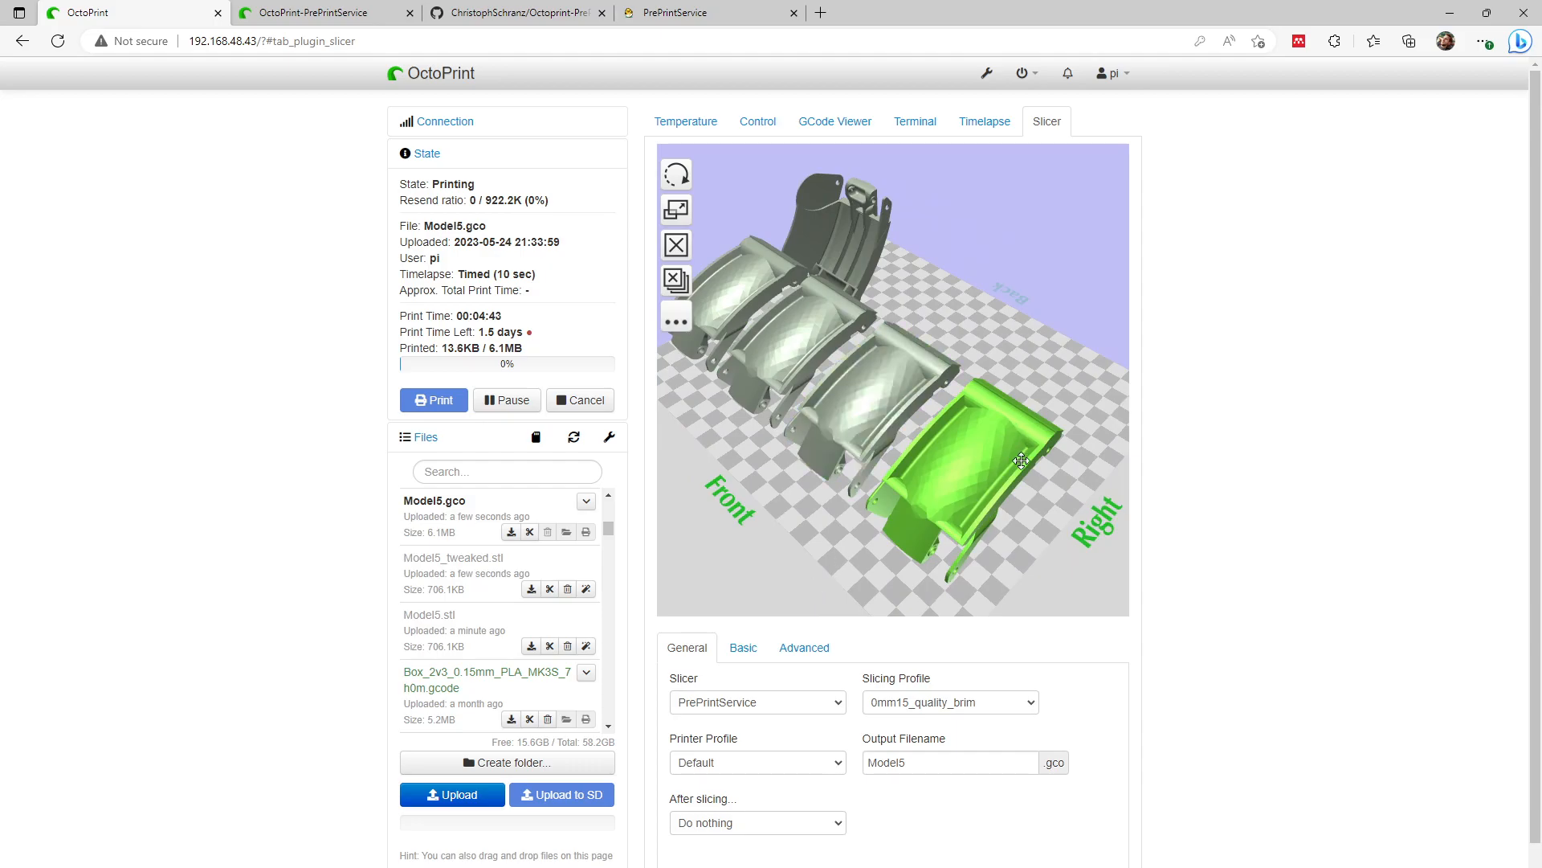
scroll(1043, 535, "down", 3)
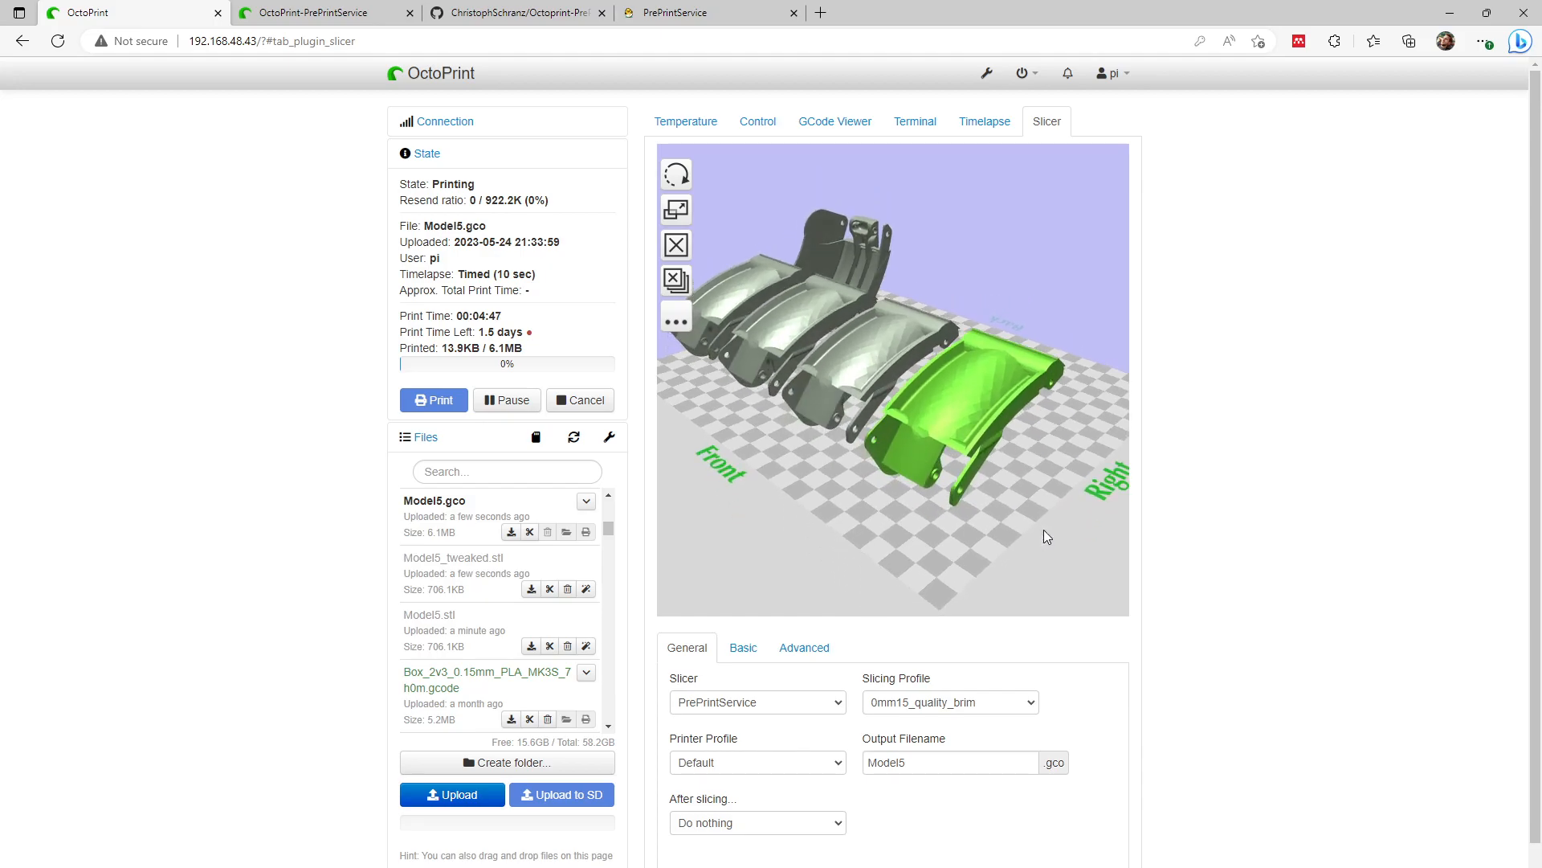